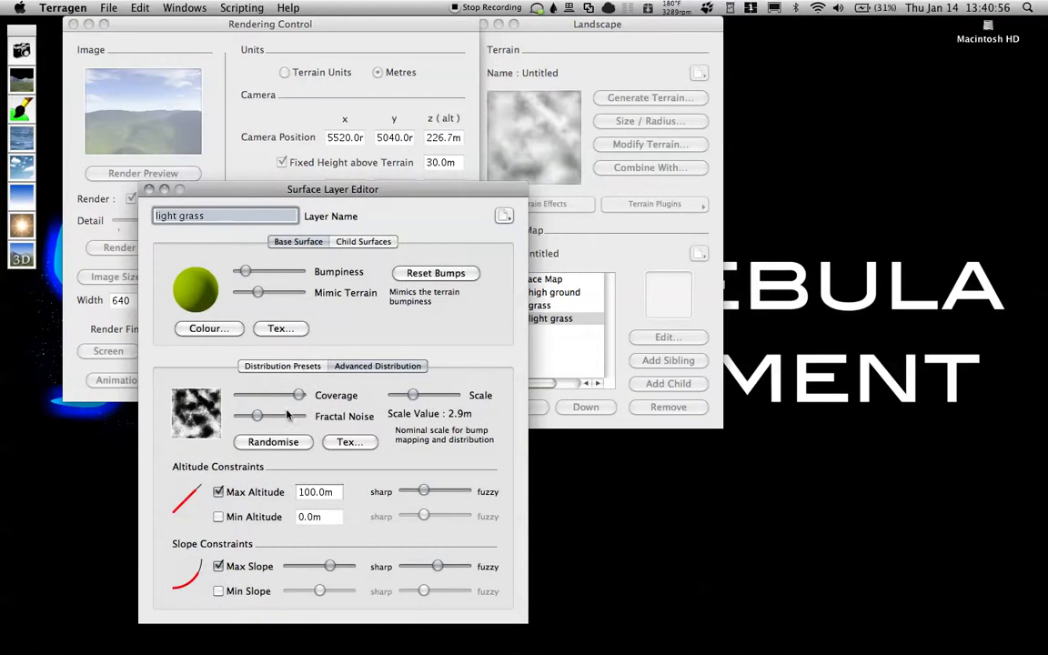
Reduce the light grass layer's fractal noise to the minimum and slightly raise its bumpiness.
{"action": "left_click_drag", "start_coordinate": [256, 415], "coordinate": [240, 416]}
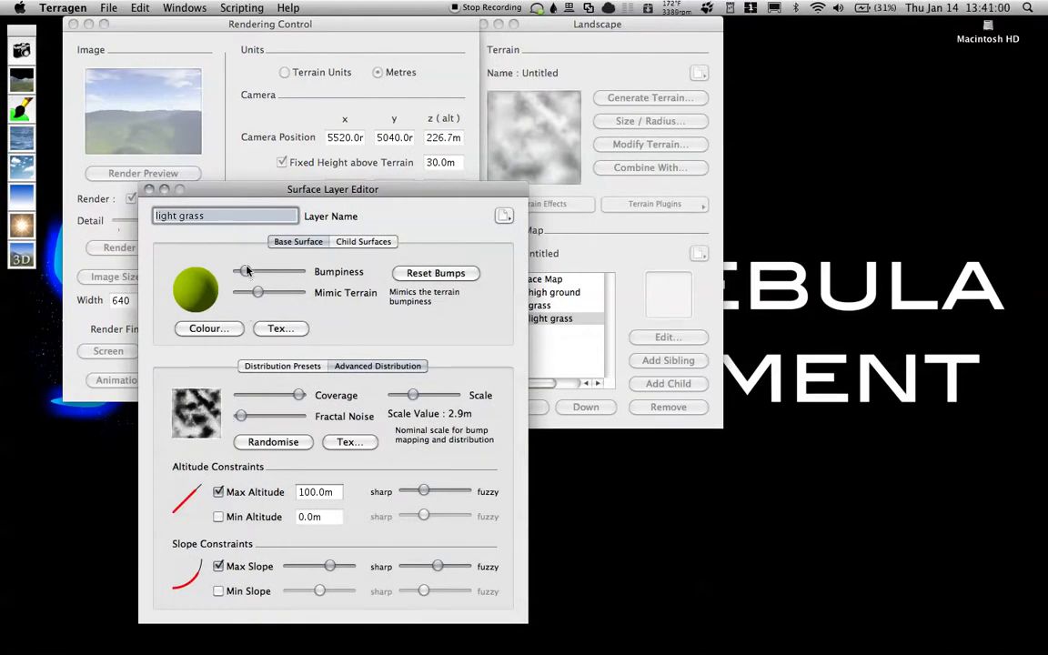
{"action": "left_click_drag", "start_coordinate": [248, 273], "coordinate": [255, 275]}
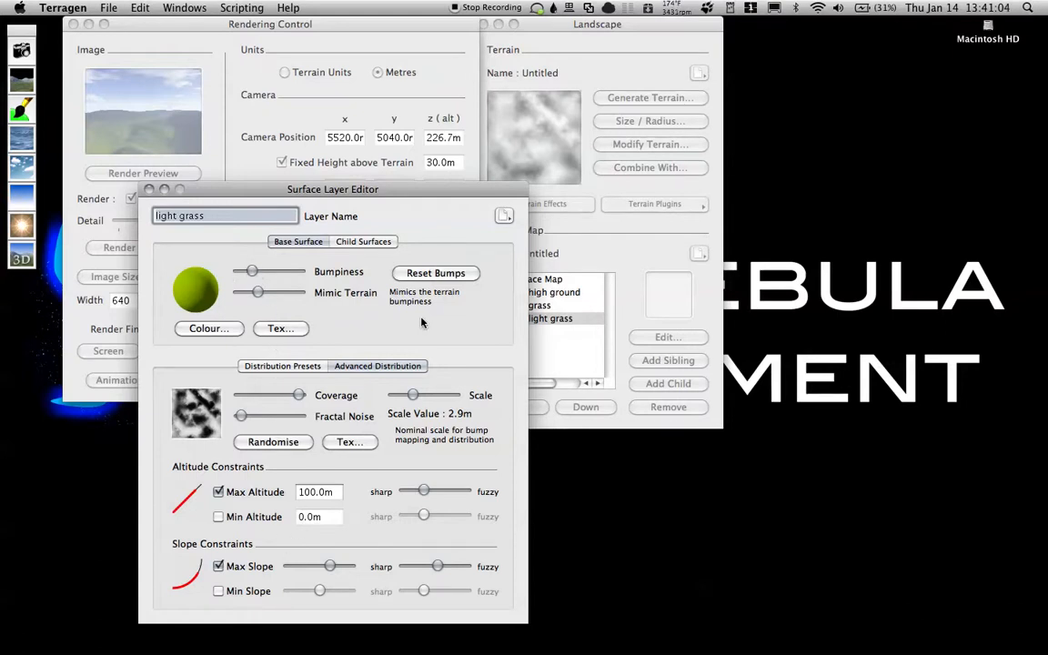
{"action": "left_click", "coordinate": [150, 189]}
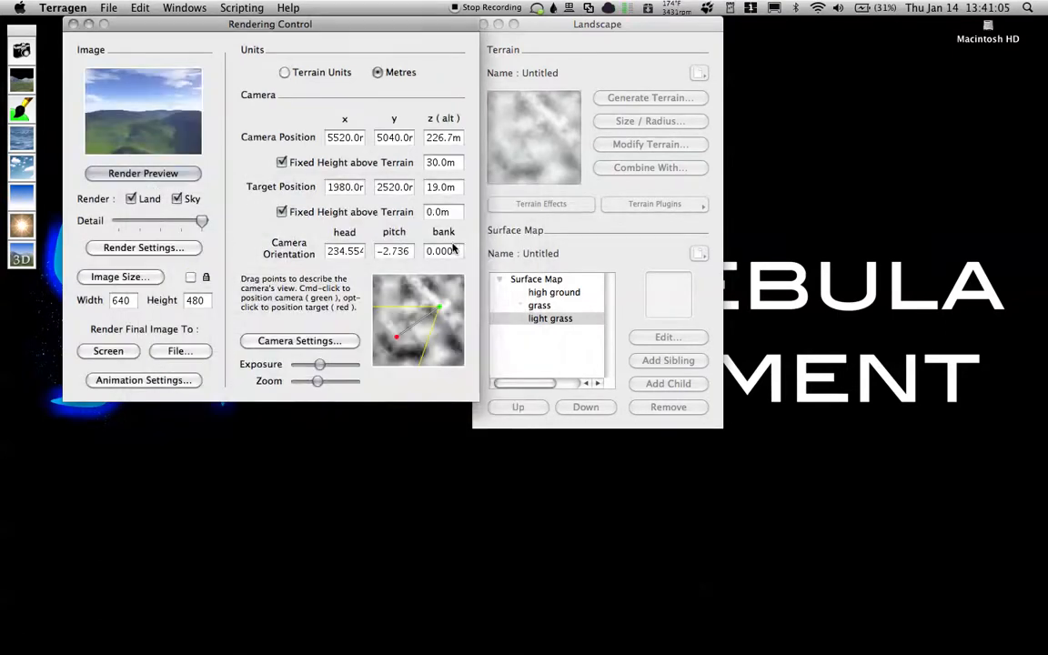
Limit the grass surface layer to a maximum altitude of 100 m and slightly lower its bumpiness.
{"action": "double_click", "coordinate": [535, 306]}
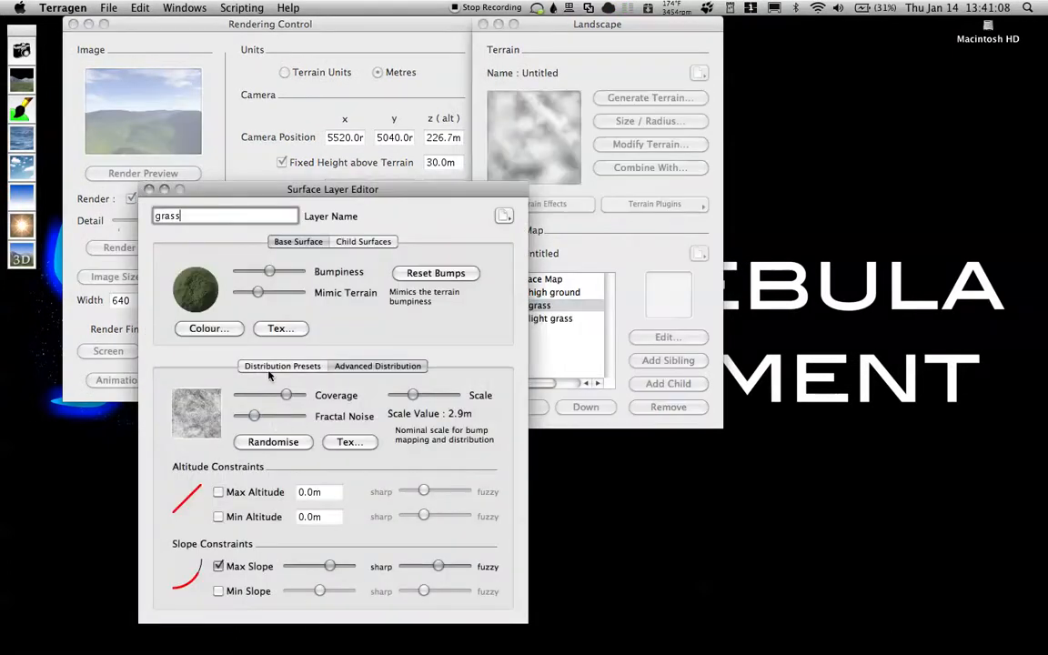
{"action": "left_click", "coordinate": [268, 492]}
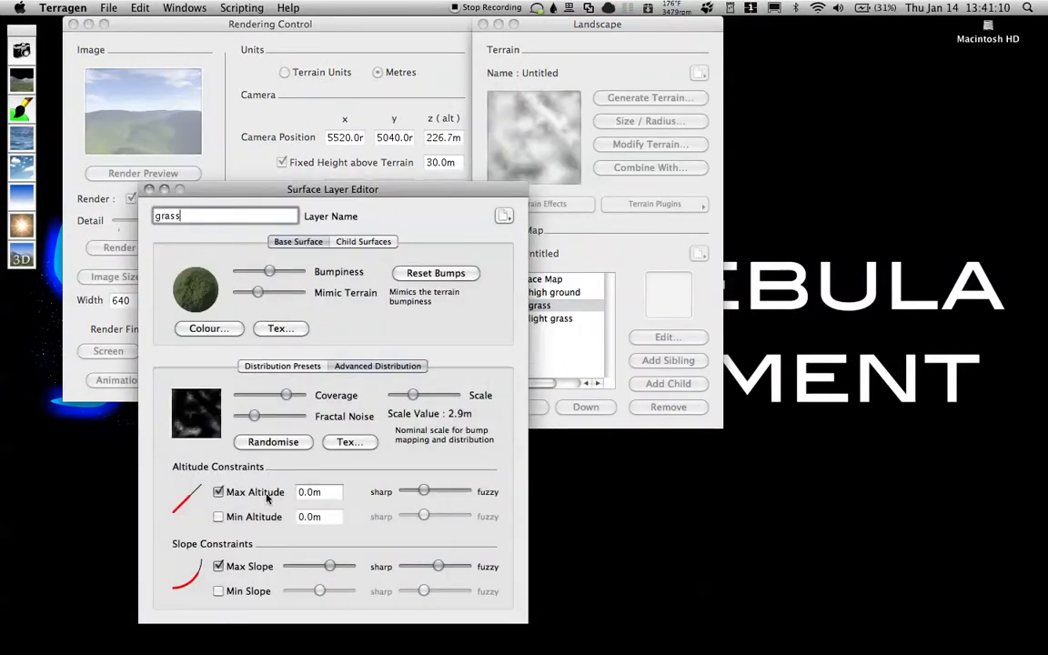
{"action": "left_click_drag", "start_coordinate": [326, 492], "coordinate": [257, 494]}
{"action": "type", "text": "100"}
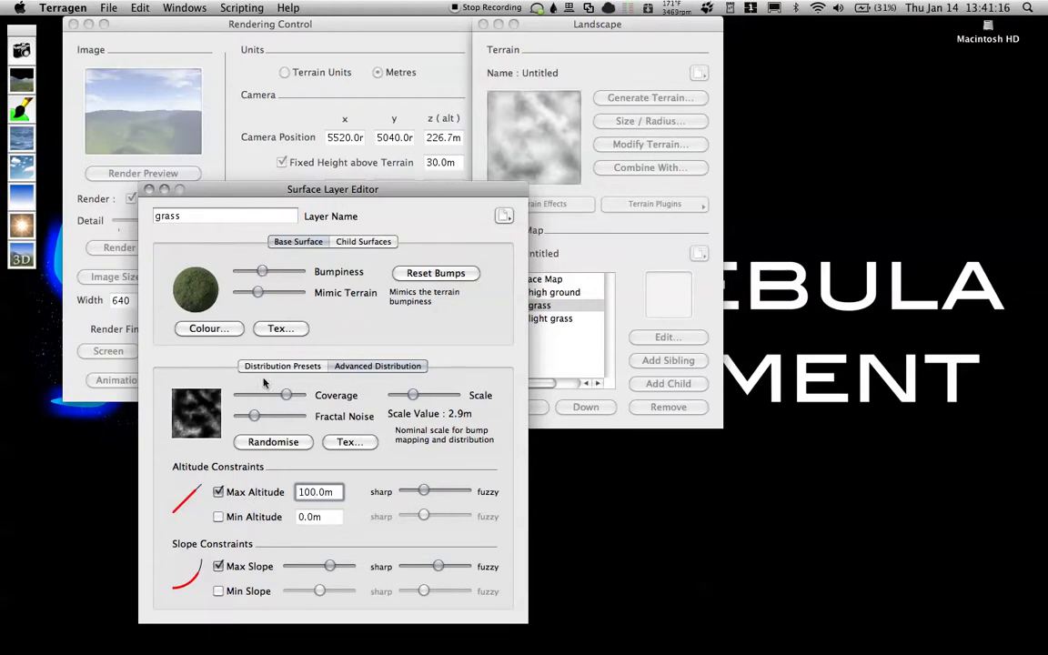
Raise the grass layer's coverage to the maximum and reduce its fractal noise to the minimum.
{"action": "left_click_drag", "start_coordinate": [286, 395], "coordinate": [298, 395]}
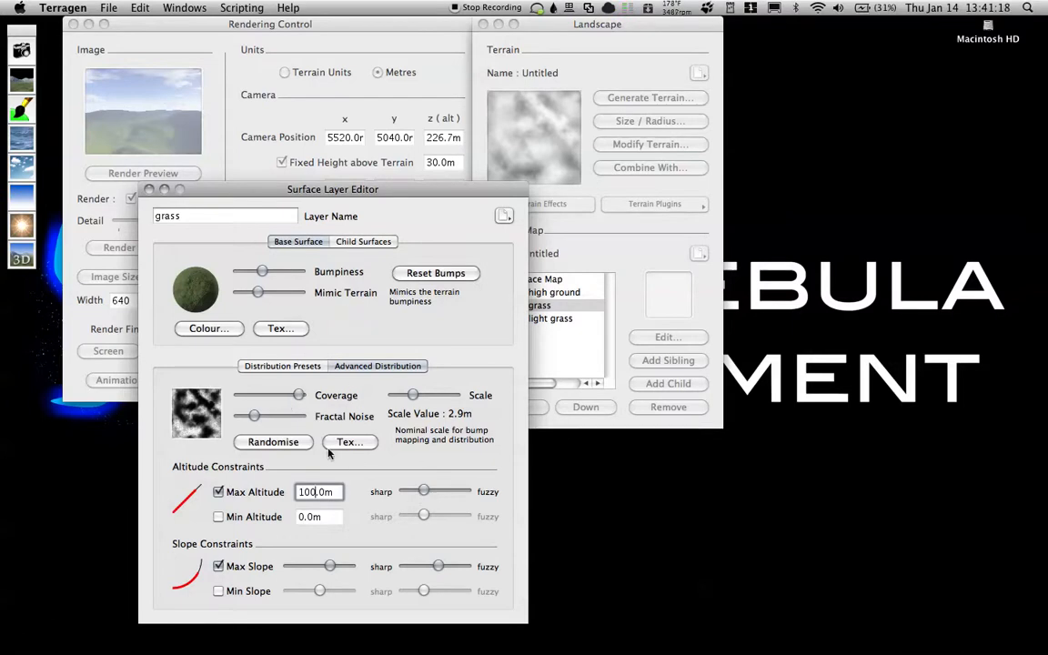
{"action": "left_click_drag", "start_coordinate": [255, 417], "coordinate": [173, 419]}
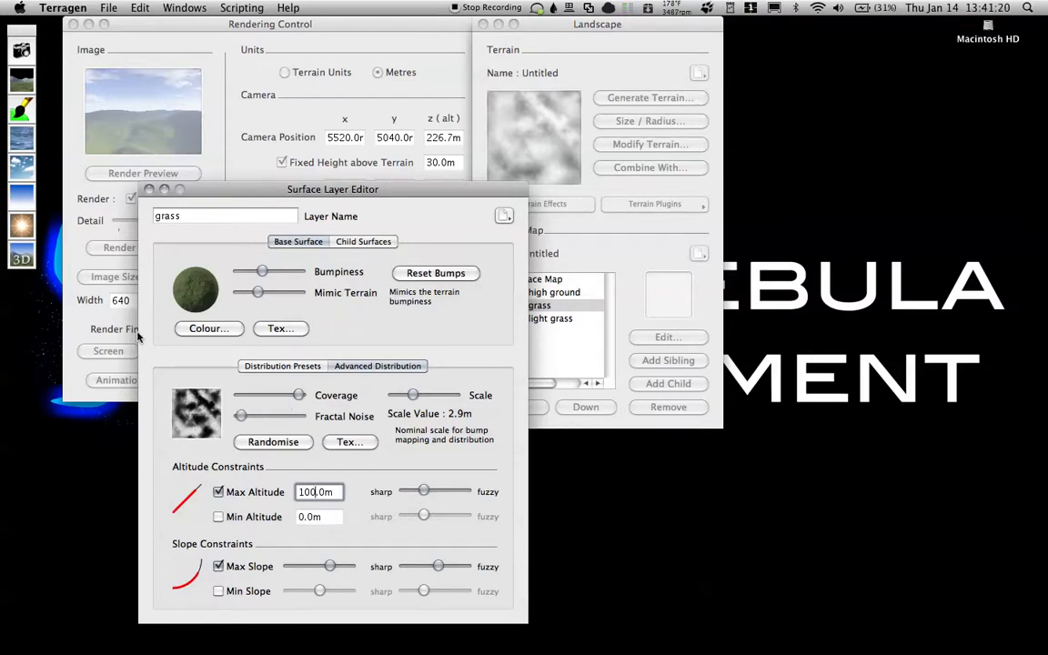
{"action": "left_click", "coordinate": [149, 190]}
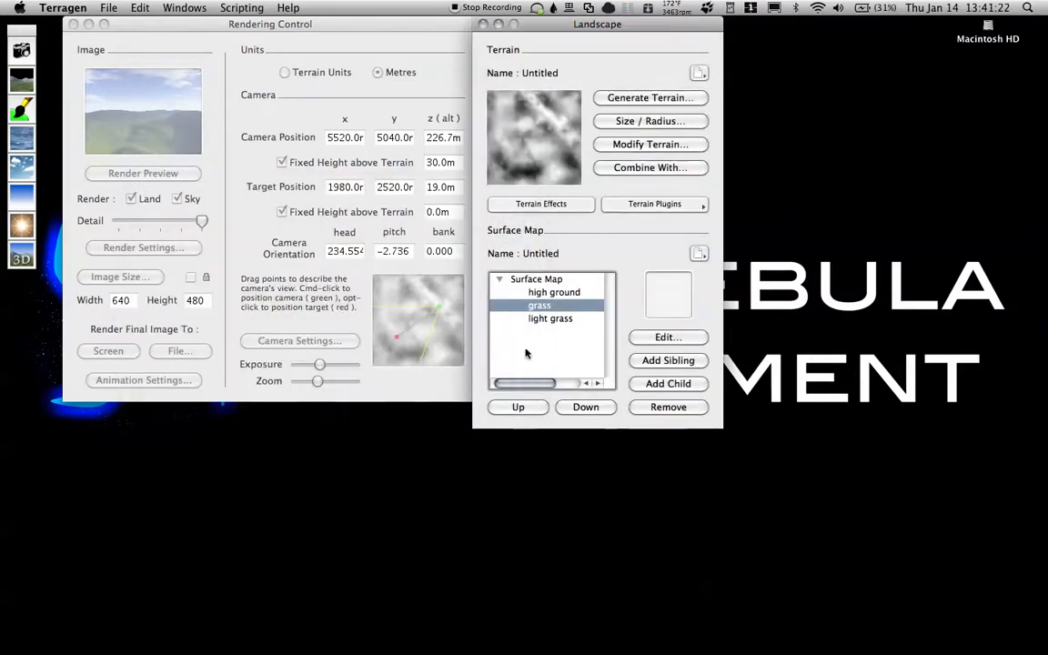
Set the high ground surface layer's minimum altitude to -150 m.
{"action": "double_click", "coordinate": [550, 293]}
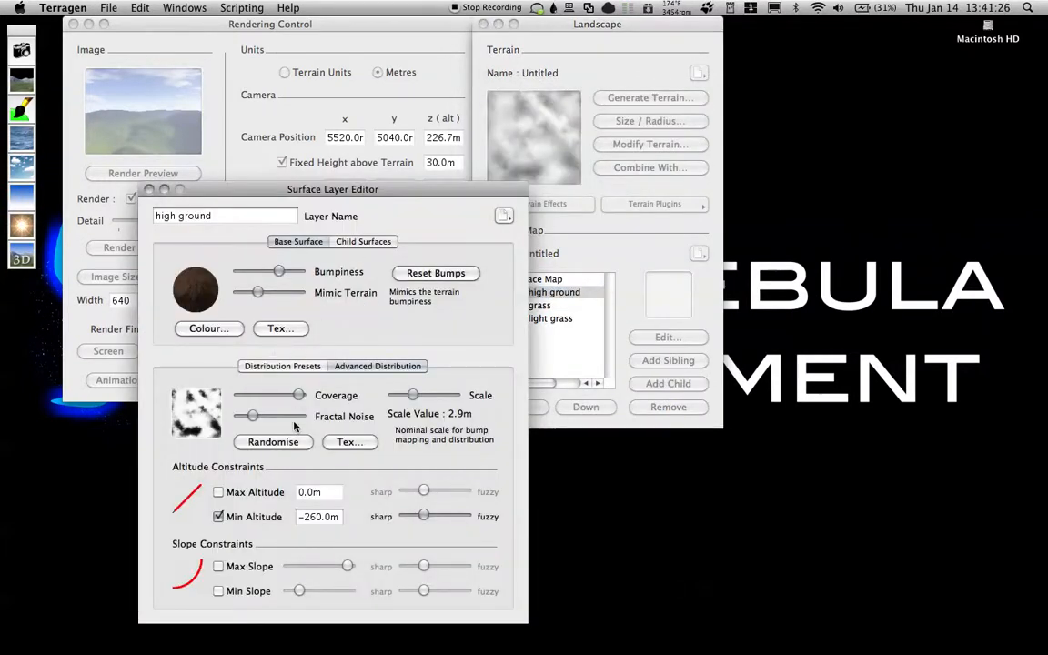
{"action": "left_click", "coordinate": [316, 518]}
{"action": "key", "text": "BackSpace"}
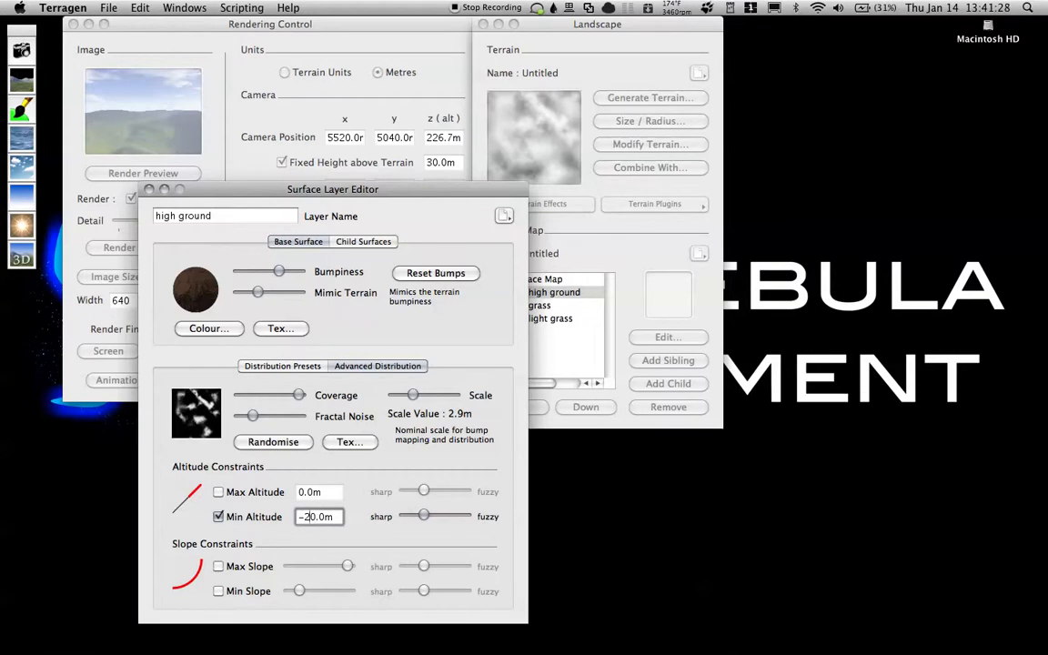
{"action": "type", "text": "6"}
{"action": "key", "text": "BackSpace"}
{"action": "type", "text": "6"}
{"action": "key", "text": "BackSpace"}
{"action": "type", "text": "6"}
{"action": "key", "text": "BackSpace"}
{"action": "type", "text": "0"}
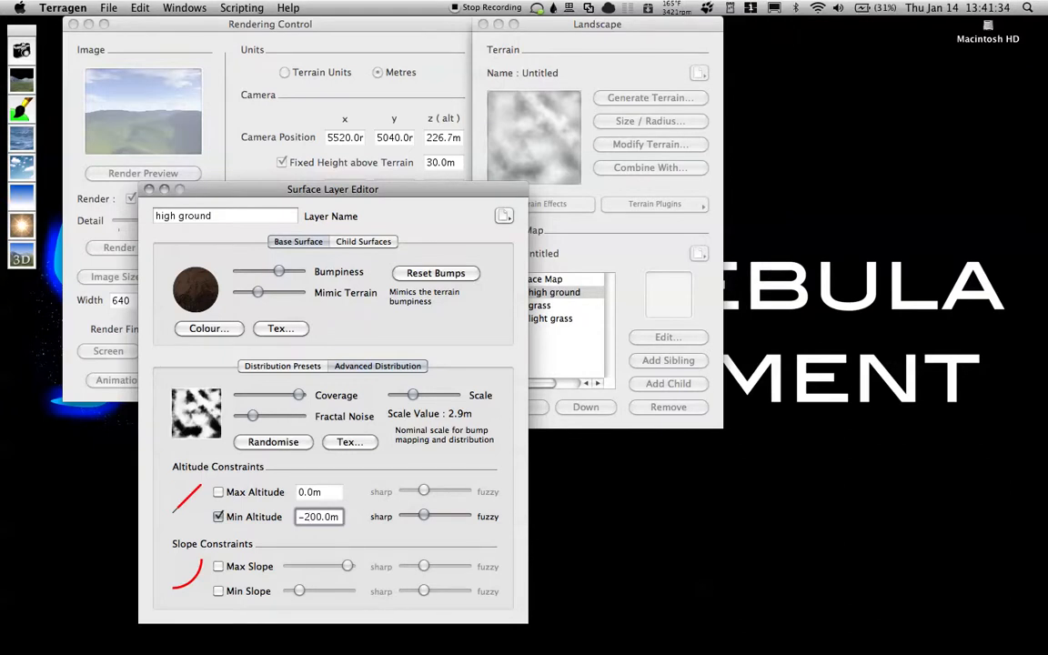
{"action": "key", "text": "BackSpace"}
{"action": "key", "text": "BackSpace"}
{"action": "type", "text": "150"}
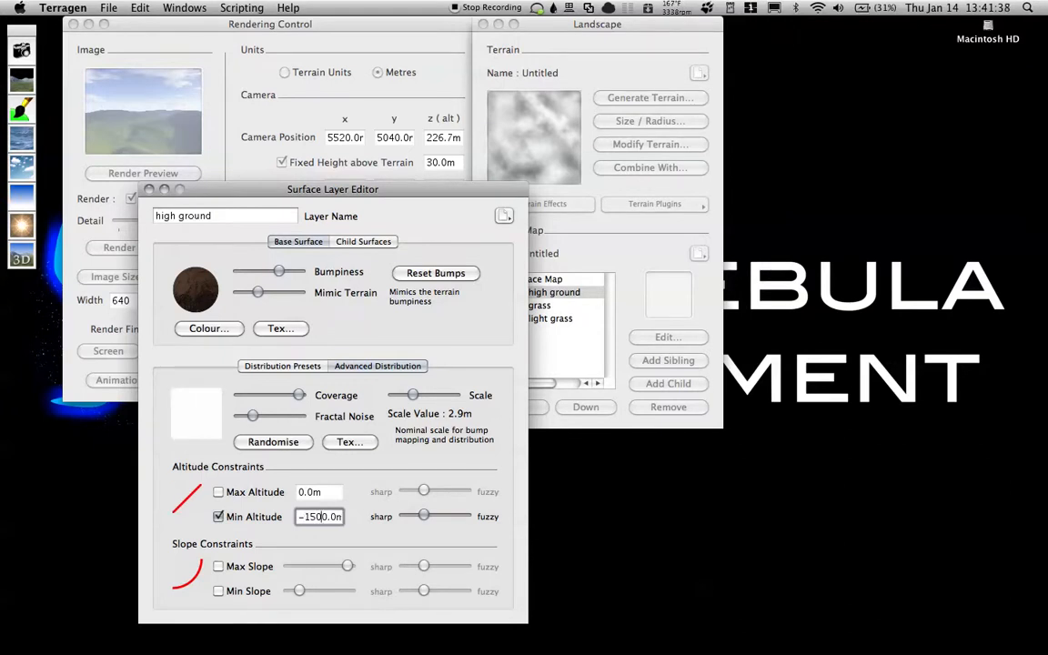
{"action": "key", "text": "BackSpace"}
Close the surface layer editor and render a new preview of the landscape.
{"action": "left_click", "coordinate": [150, 189]}
{"action": "left_click", "coordinate": [149, 173]}
{"action": "left_click", "coordinate": [151, 172]}
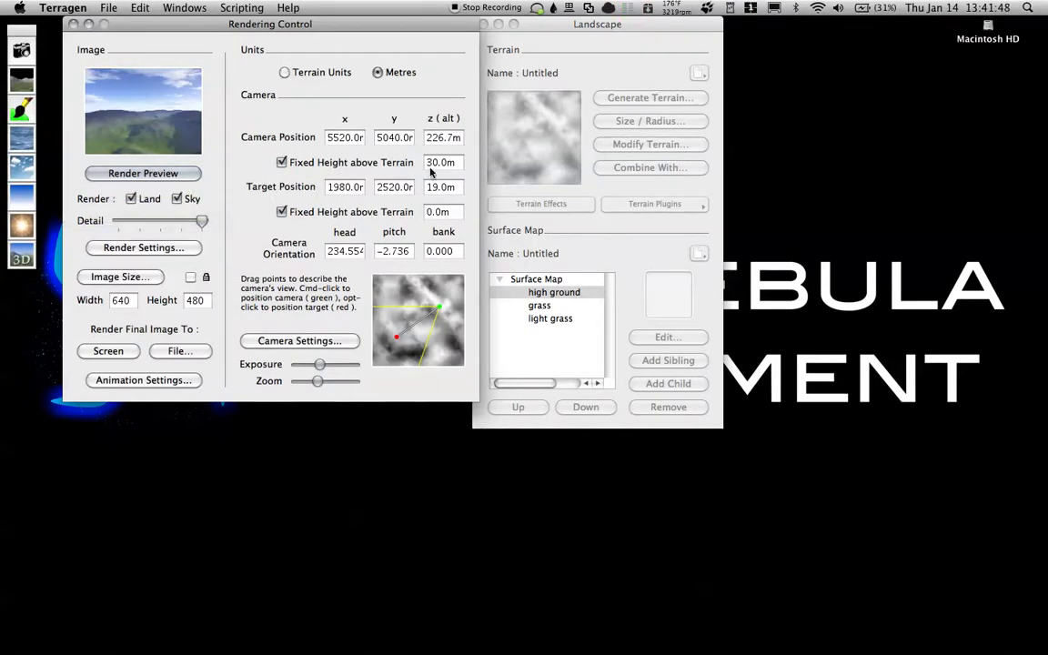
Try to raise the upper limit of the terrain's height range to 500 m and render a preview.
{"action": "left_click", "coordinate": [672, 141]}
{"action": "left_click", "coordinate": [671, 146]}
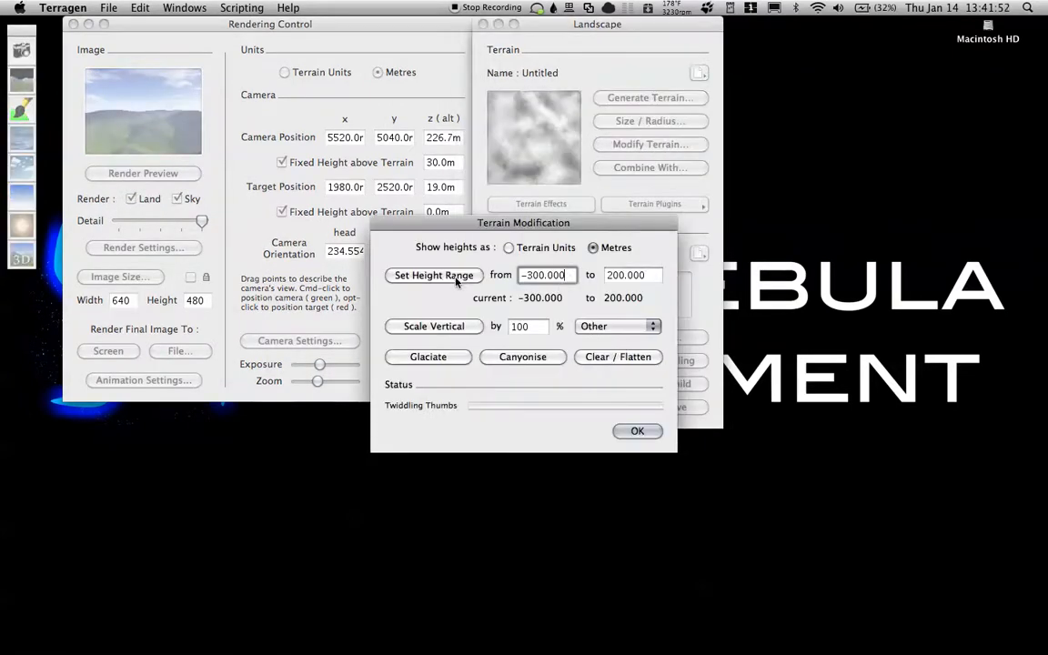
{"action": "left_click", "coordinate": [606, 279]}
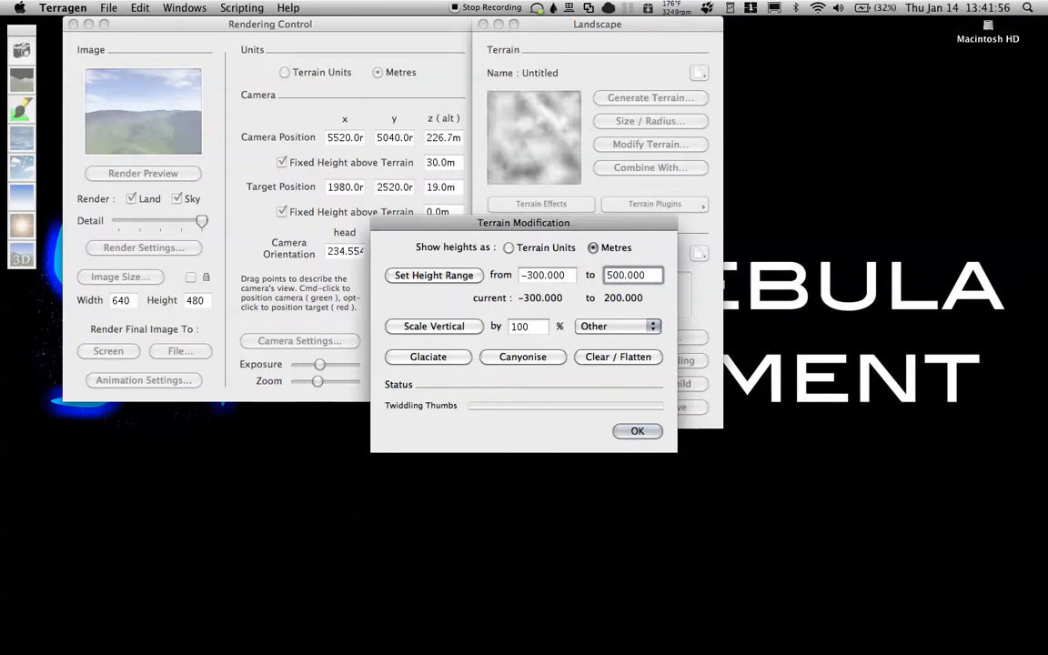
{"action": "left_click", "coordinate": [625, 433]}
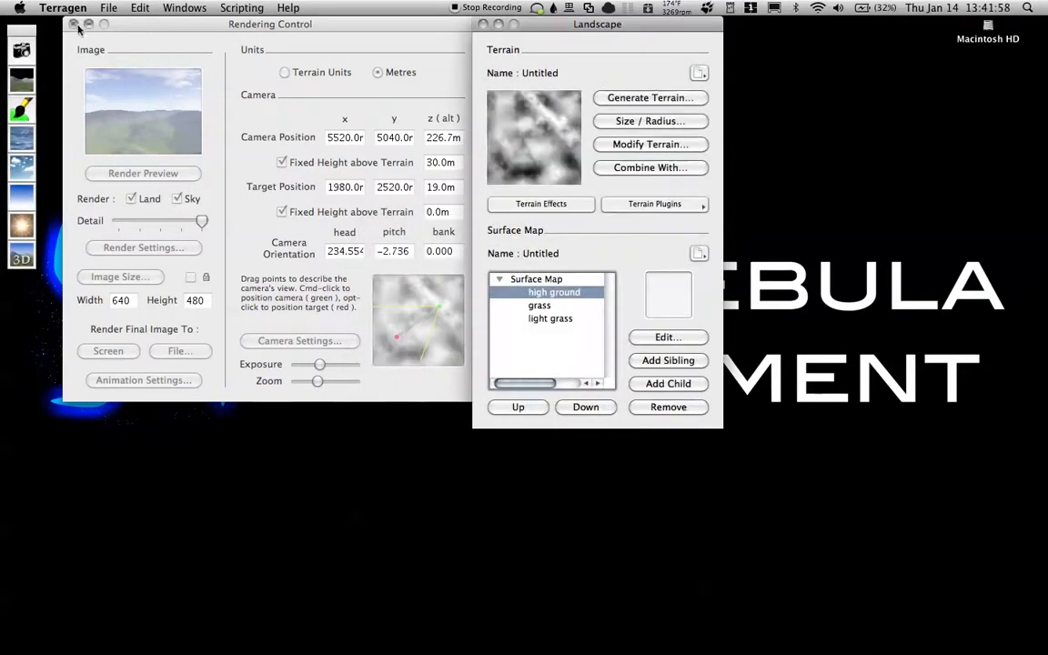
{"action": "left_click", "coordinate": [115, 173]}
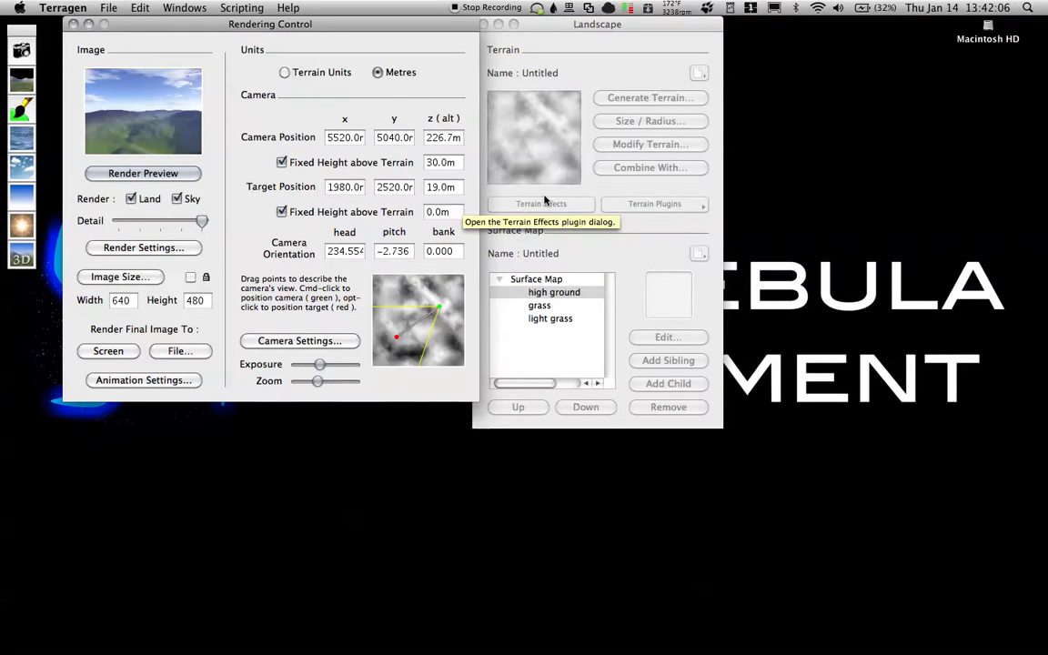
Apply a terrain height range from -300 to 500 m and render the preview again.
{"action": "left_click", "coordinate": [663, 122]}
{"action": "left_click", "coordinate": [644, 144]}
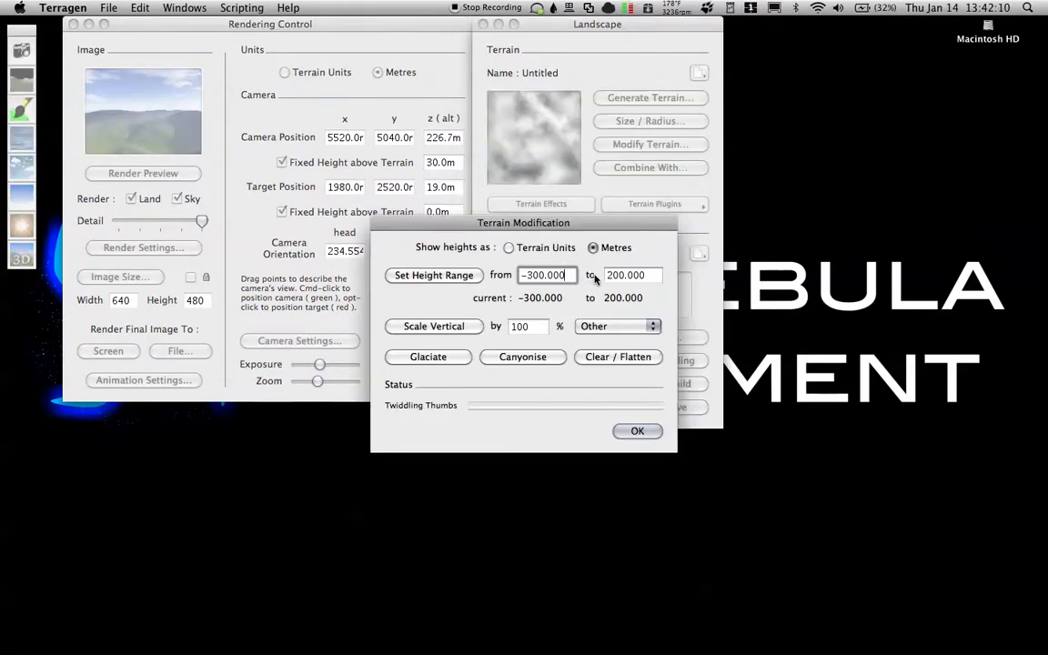
{"action": "left_click", "coordinate": [607, 276]}
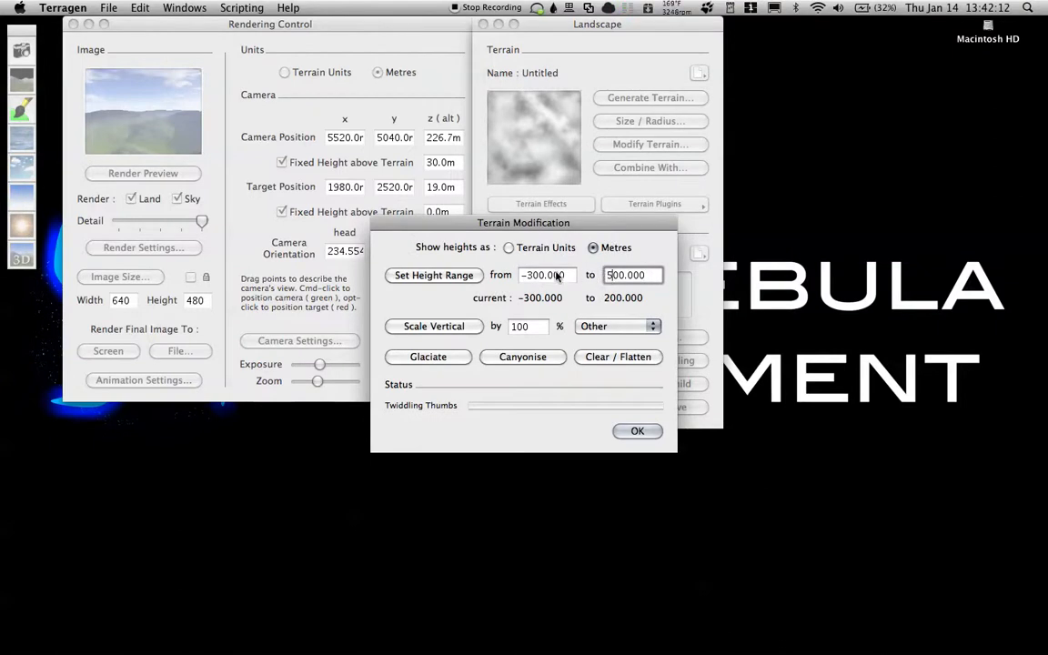
{"action": "type", "text": "5"}
{"action": "left_click", "coordinate": [434, 275]}
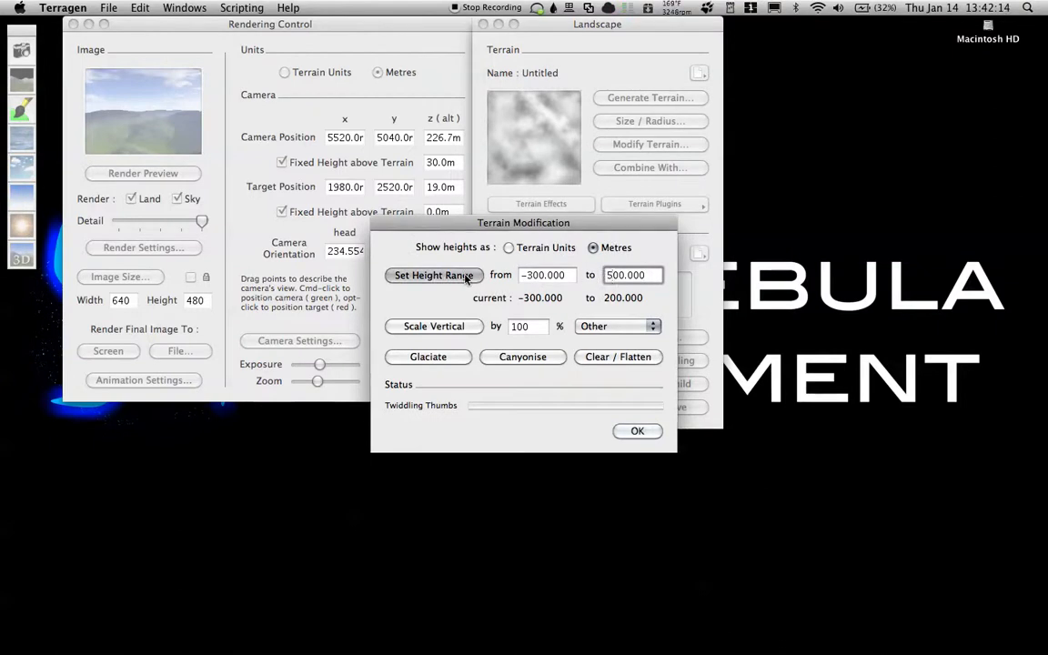
{"action": "left_click", "coordinate": [656, 436]}
{"action": "left_click", "coordinate": [120, 173]}
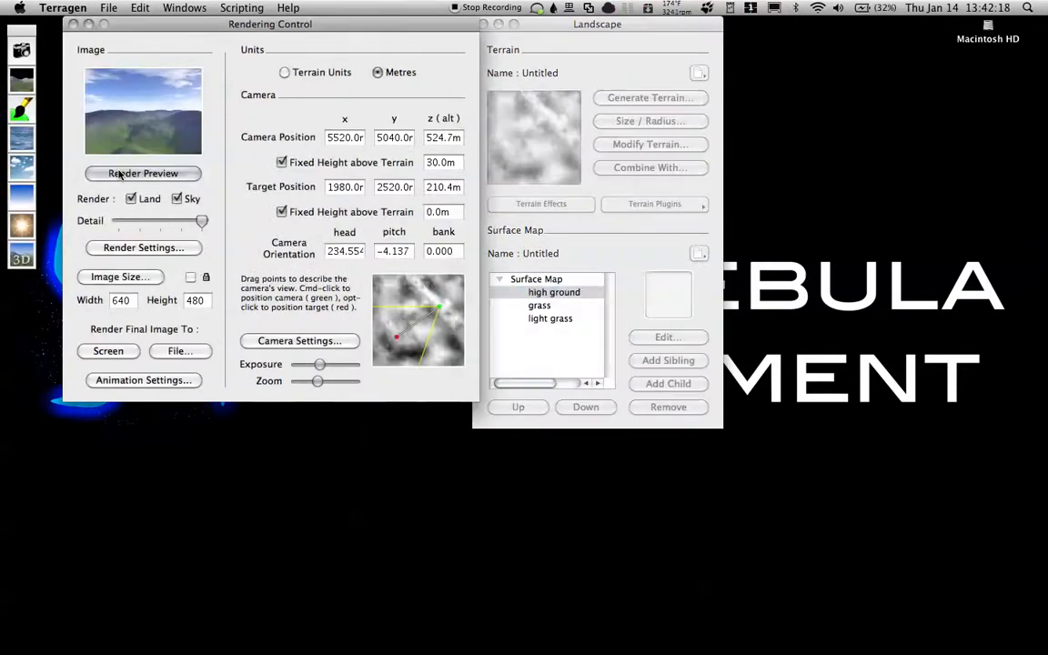
{"action": "left_click", "coordinate": [119, 173]}
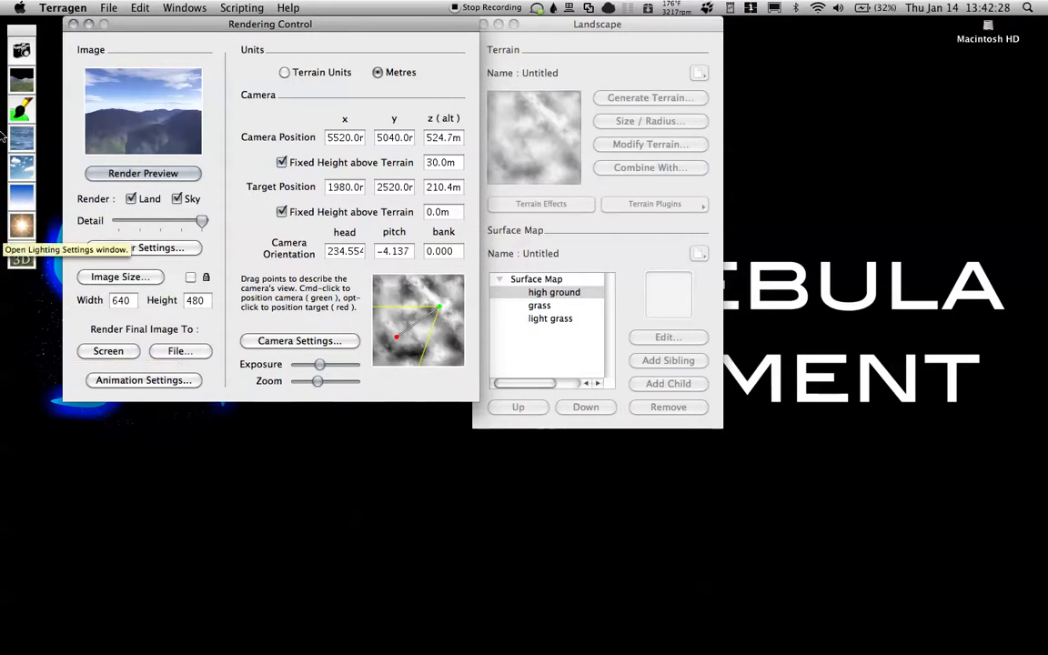
Generate new clouds with persistence 58 and the largest cloud size at maximum, and render a preview.
{"action": "left_click", "coordinate": [28, 167]}
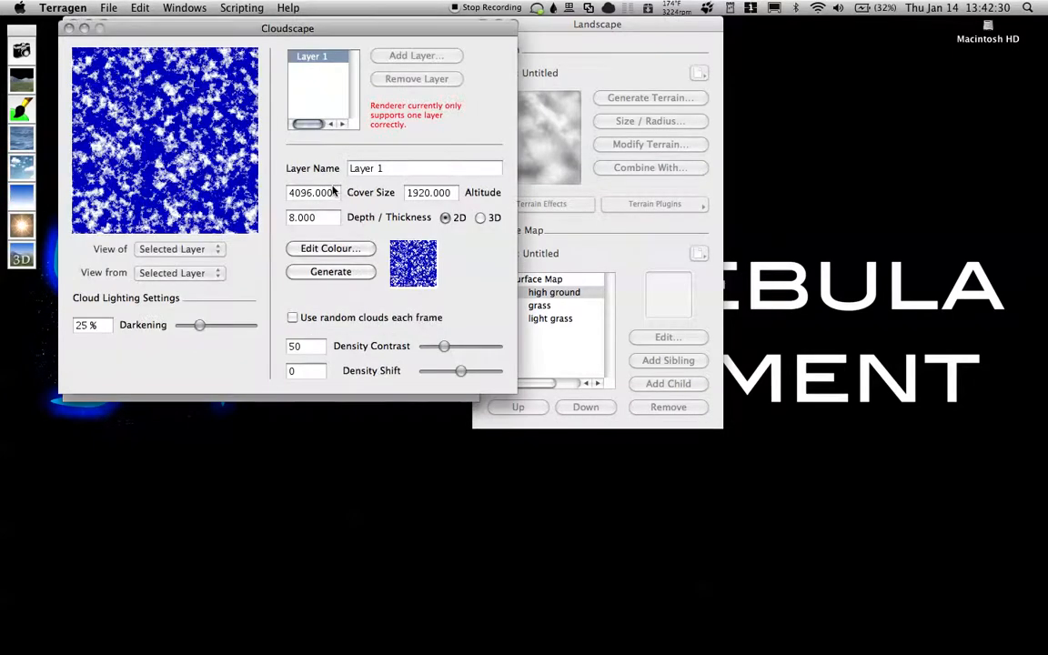
{"action": "left_click", "coordinate": [330, 271]}
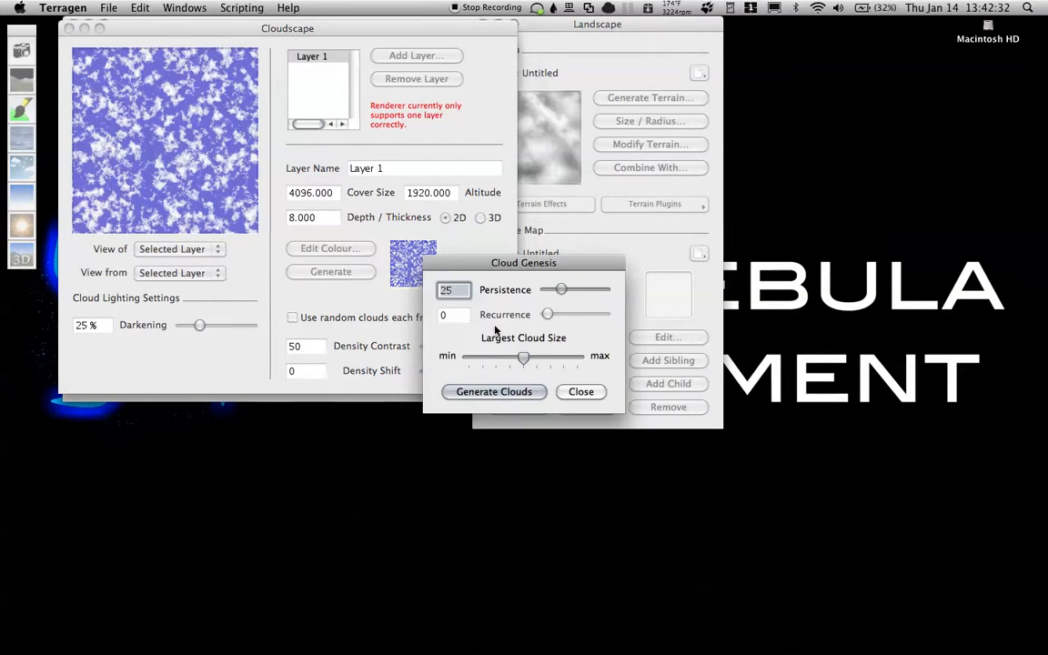
{"action": "left_click_drag", "start_coordinate": [562, 290], "coordinate": [579, 289]}
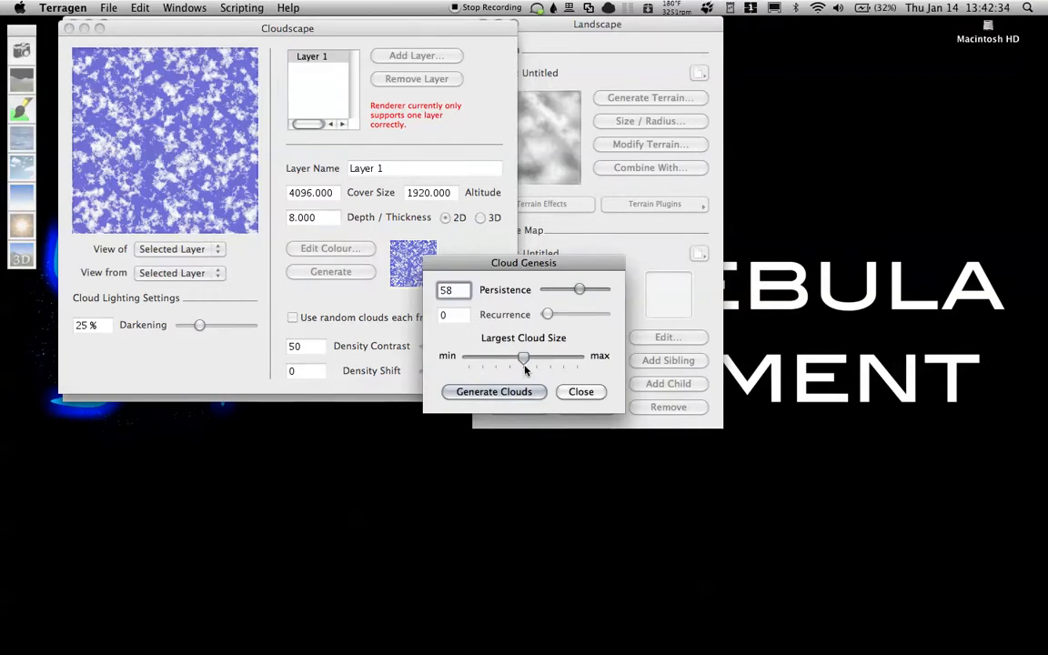
{"action": "left_click_drag", "start_coordinate": [524, 358], "coordinate": [582, 363]}
{"action": "left_click", "coordinate": [534, 390]}
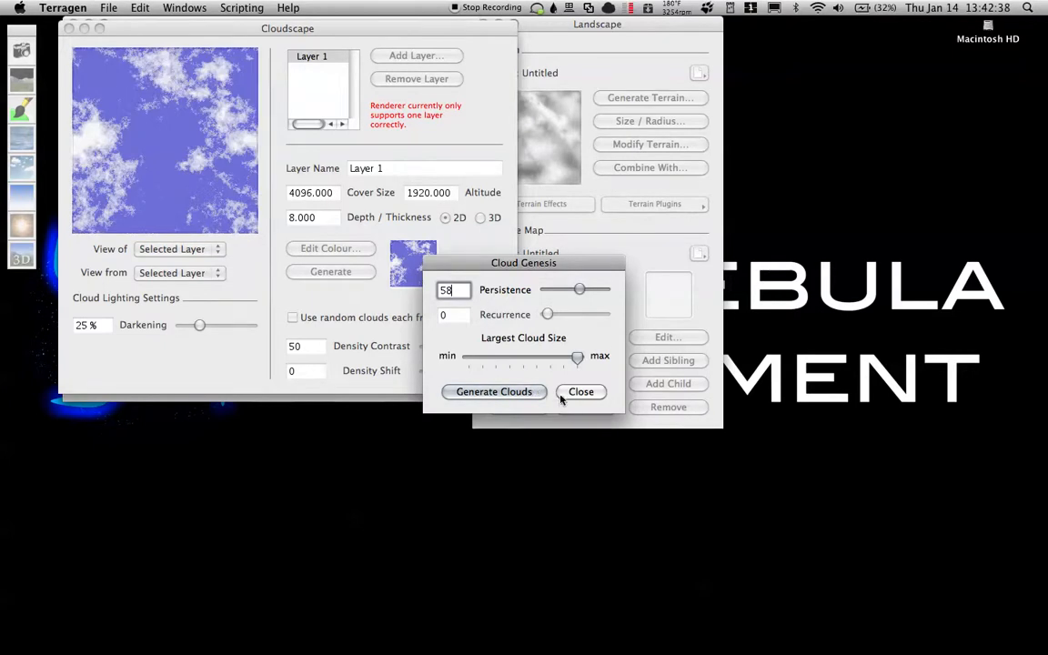
{"action": "left_click", "coordinate": [575, 391]}
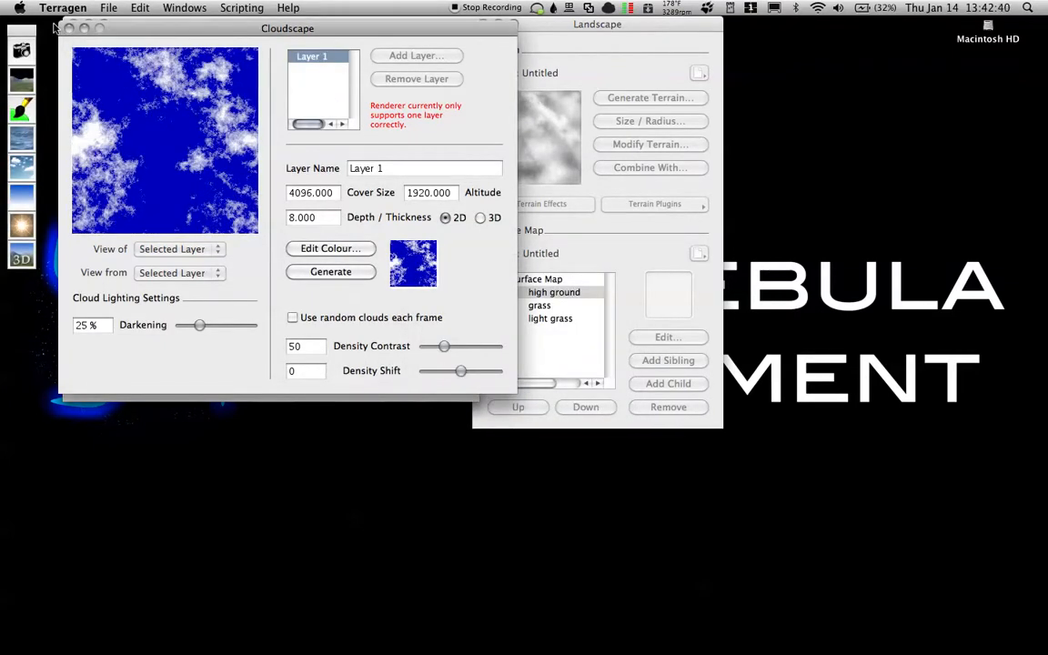
{"action": "left_click", "coordinate": [68, 30]}
{"action": "left_click", "coordinate": [111, 173]}
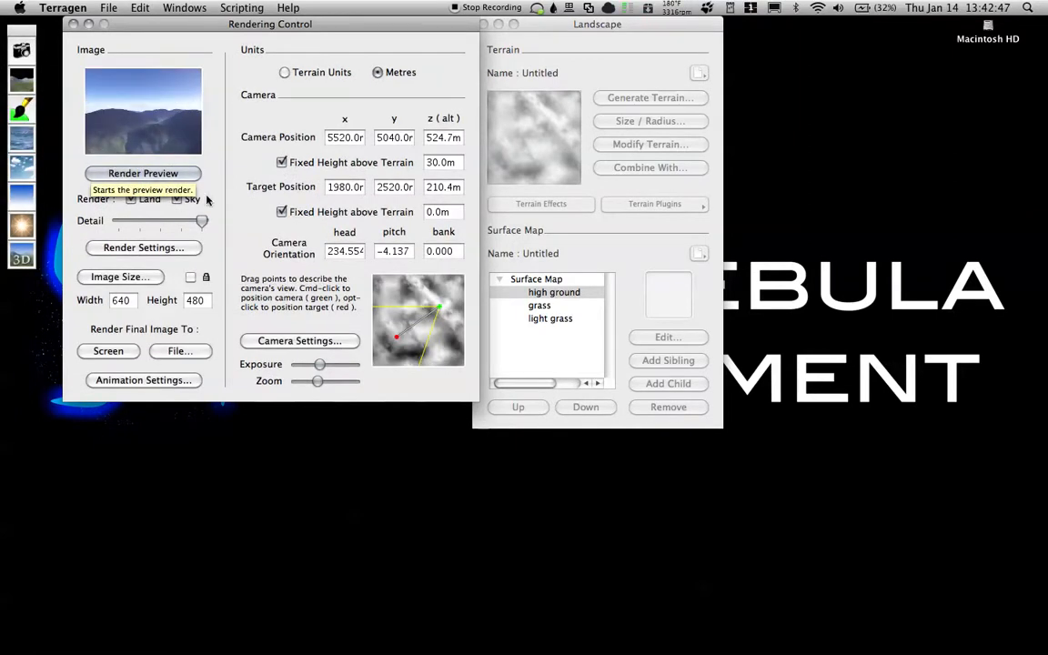
Regenerate the cloud layer with the same settings beside the rendering controls and render a new preview.
{"action": "left_click", "coordinate": [22, 166]}
{"action": "left_click_drag", "start_coordinate": [336, 35], "coordinate": [850, 67]}
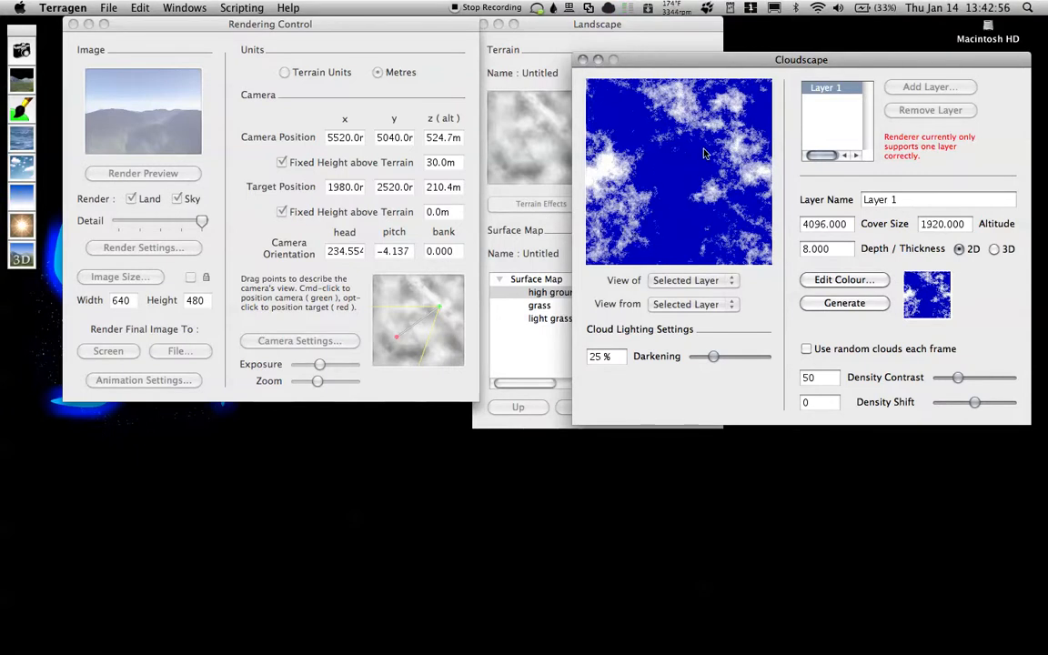
{"action": "left_click", "coordinate": [831, 308]}
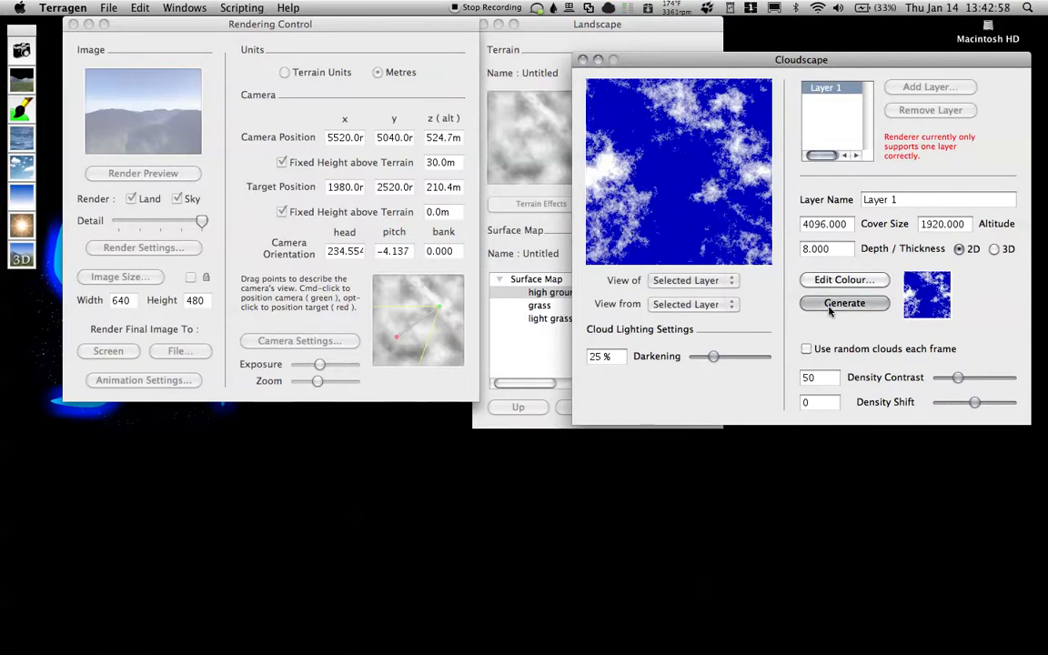
{"action": "left_click", "coordinate": [533, 397]}
{"action": "left_click", "coordinate": [533, 397]}
{"action": "left_click", "coordinate": [573, 393]}
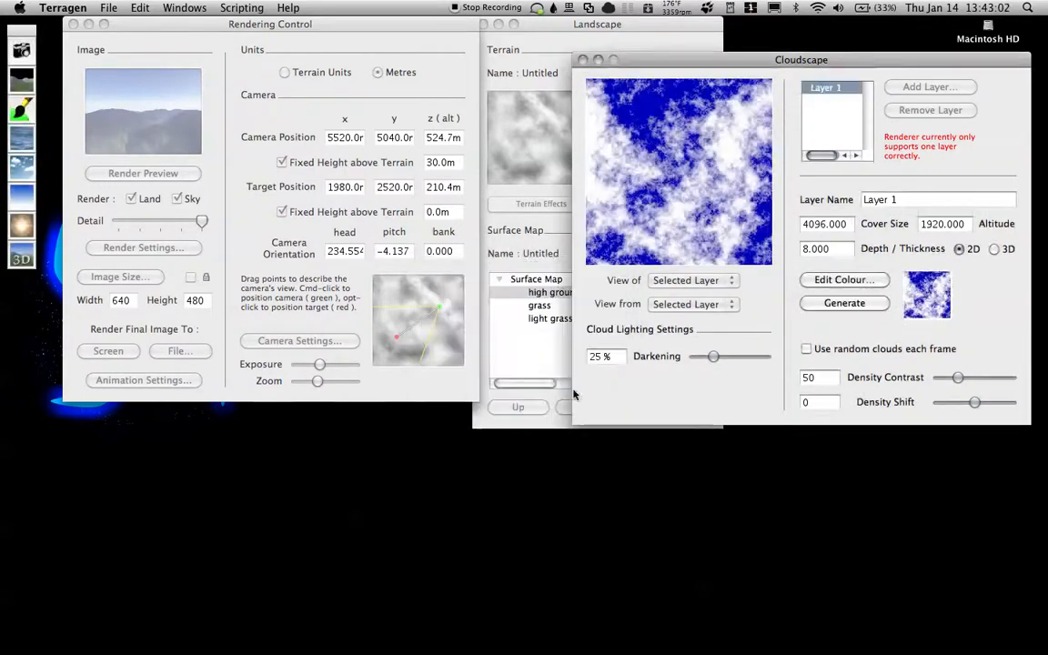
{"action": "left_click", "coordinate": [190, 173]}
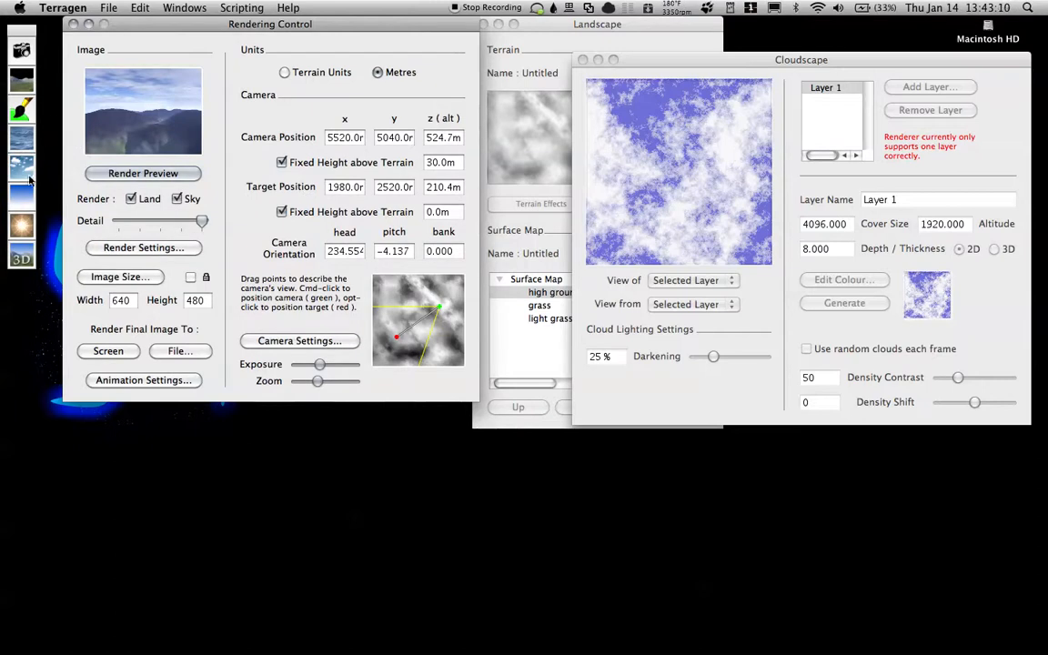
Turn the sun's heading in the lighting conditions to about -111.5 and render a preview.
{"action": "left_click", "coordinate": [21, 222]}
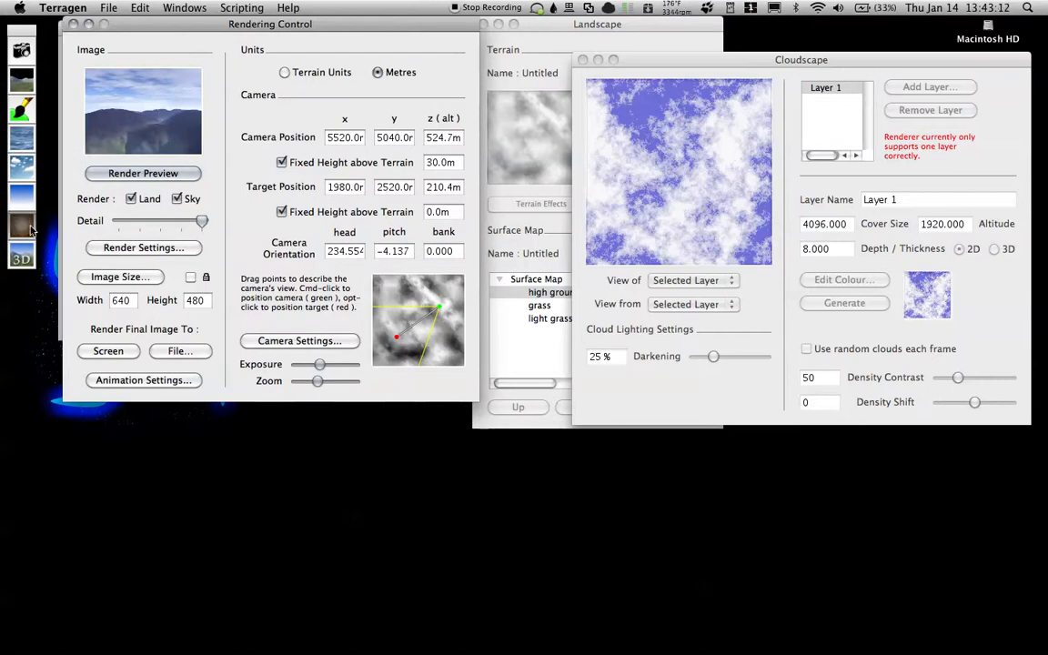
{"action": "left_click_drag", "start_coordinate": [228, 37], "coordinate": [529, 55]}
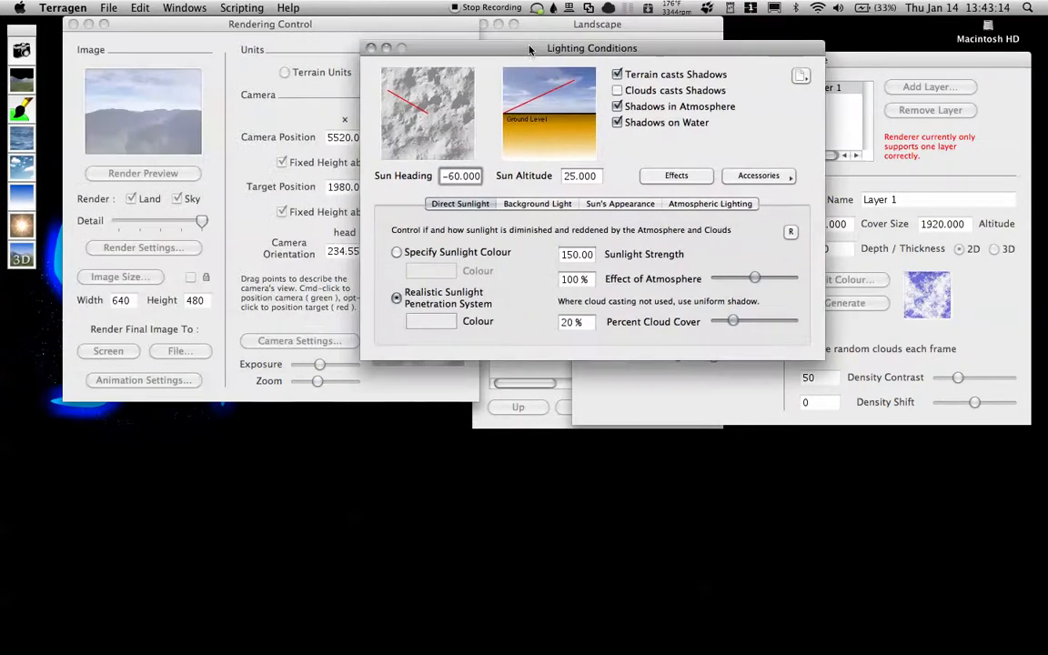
{"action": "left_click", "coordinate": [431, 98]}
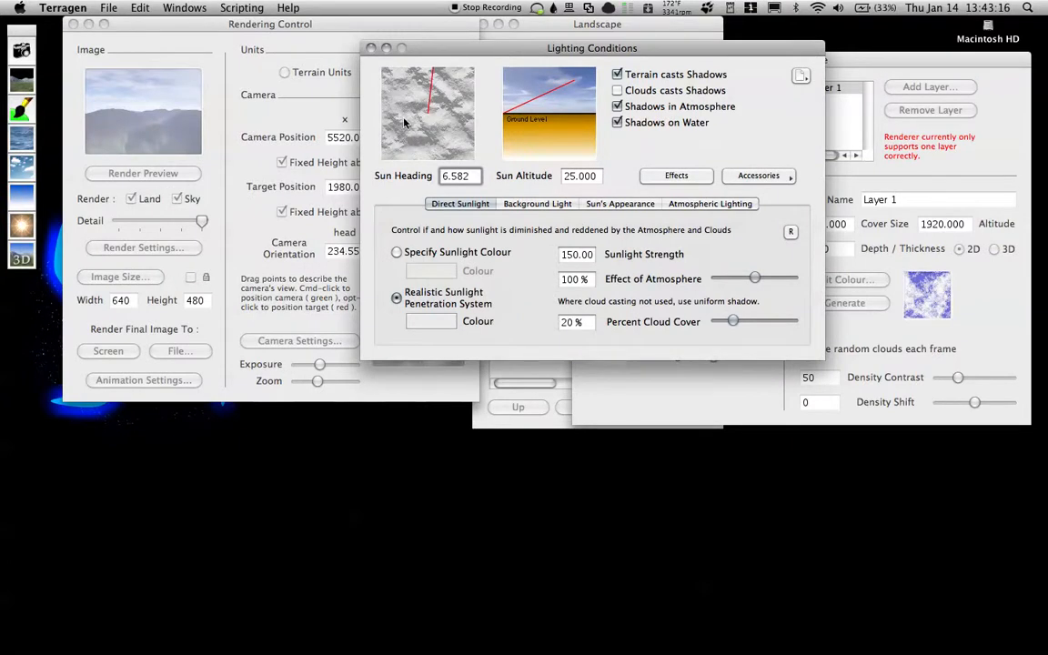
{"action": "left_click", "coordinate": [389, 128]}
{"action": "left_click", "coordinate": [165, 162]}
{"action": "left_click", "coordinate": [153, 173]}
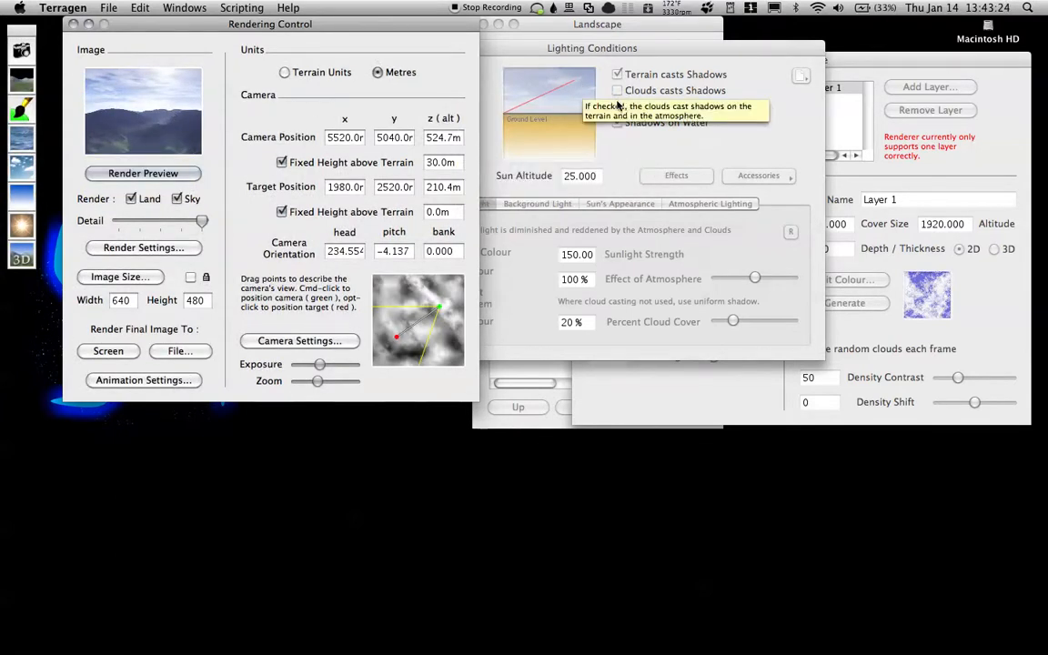
Lower the sun's altitude to about 18 and render a preview of the new lighting.
{"action": "left_click", "coordinate": [560, 102]}
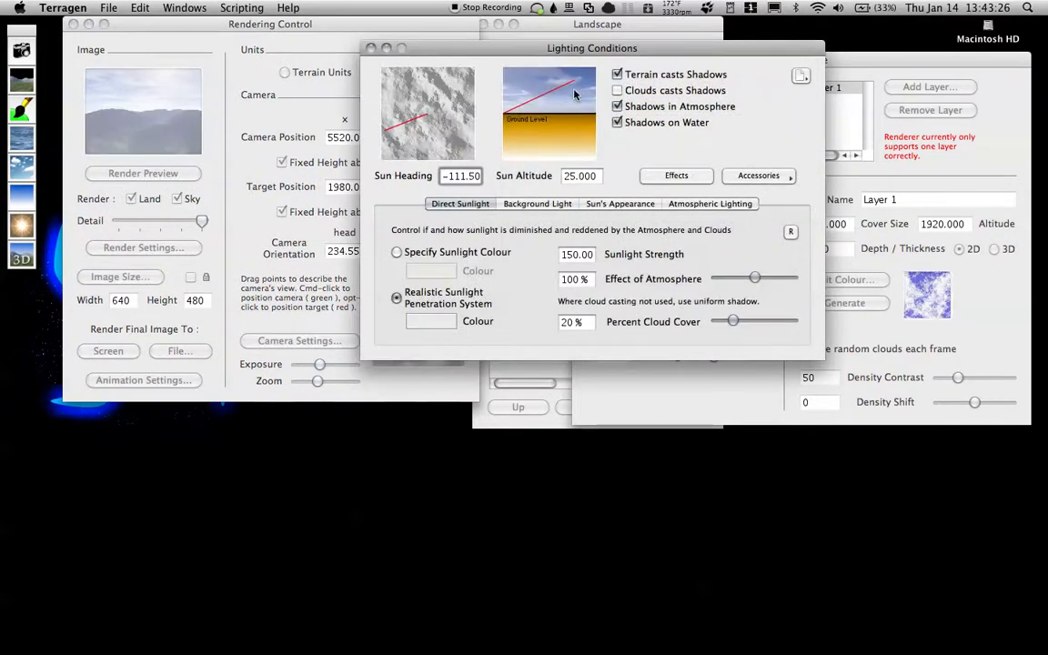
{"action": "left_click_drag", "start_coordinate": [574, 93], "coordinate": [576, 100]}
{"action": "left_click", "coordinate": [145, 173]}
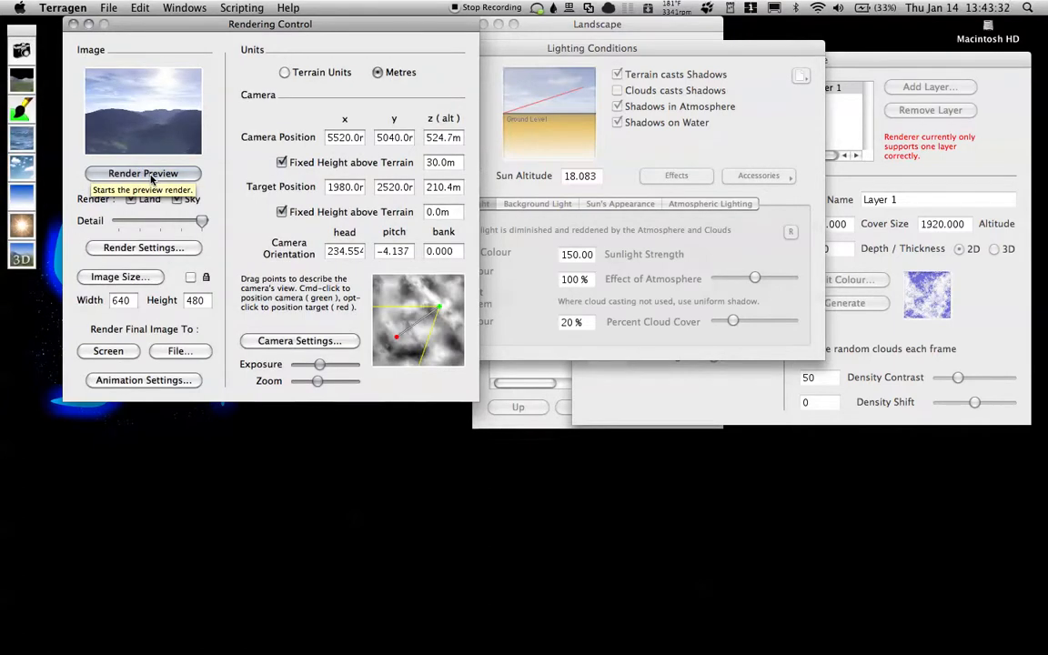
Compare preview renders with the clouds casting shadows and without, leaving cloud shadows off.
{"action": "left_click", "coordinate": [627, 134]}
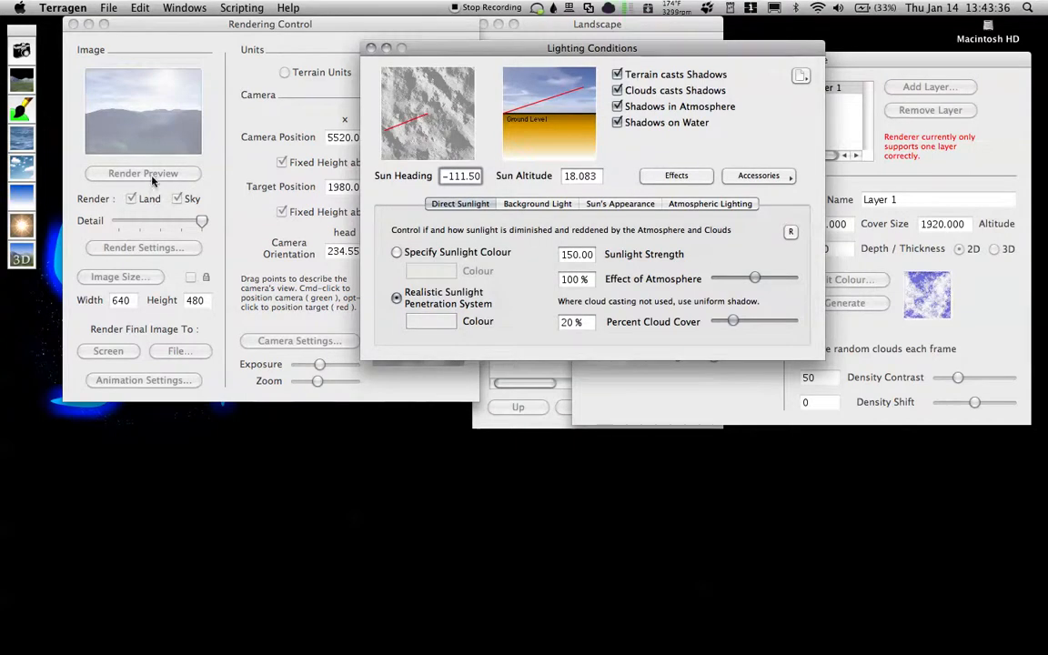
{"action": "left_click", "coordinate": [149, 174]}
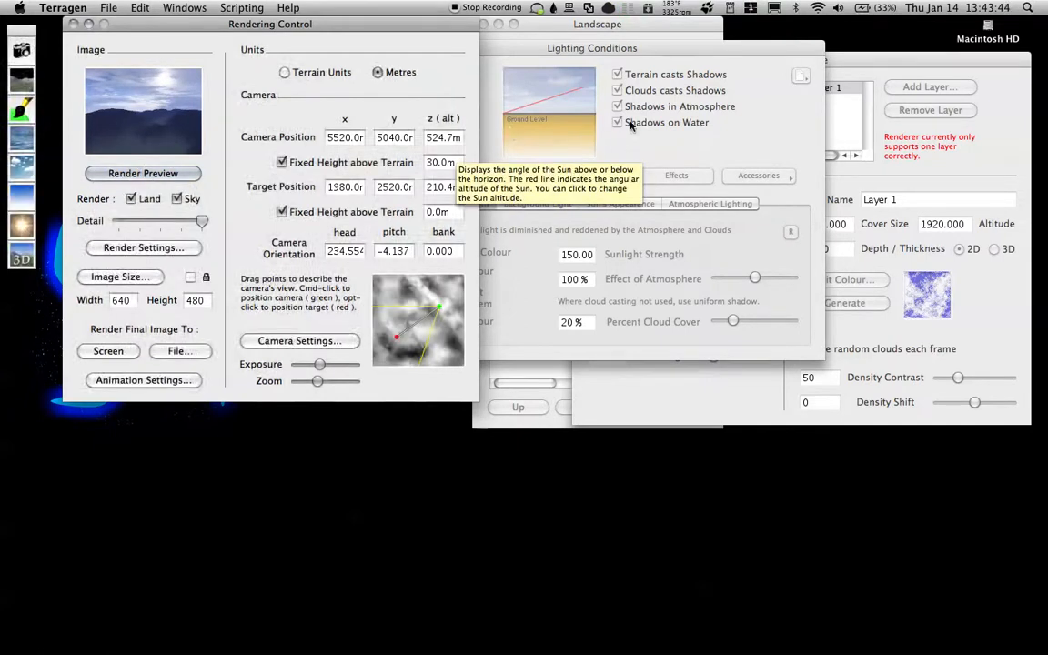
{"action": "left_click", "coordinate": [618, 90]}
{"action": "left_click", "coordinate": [106, 176]}
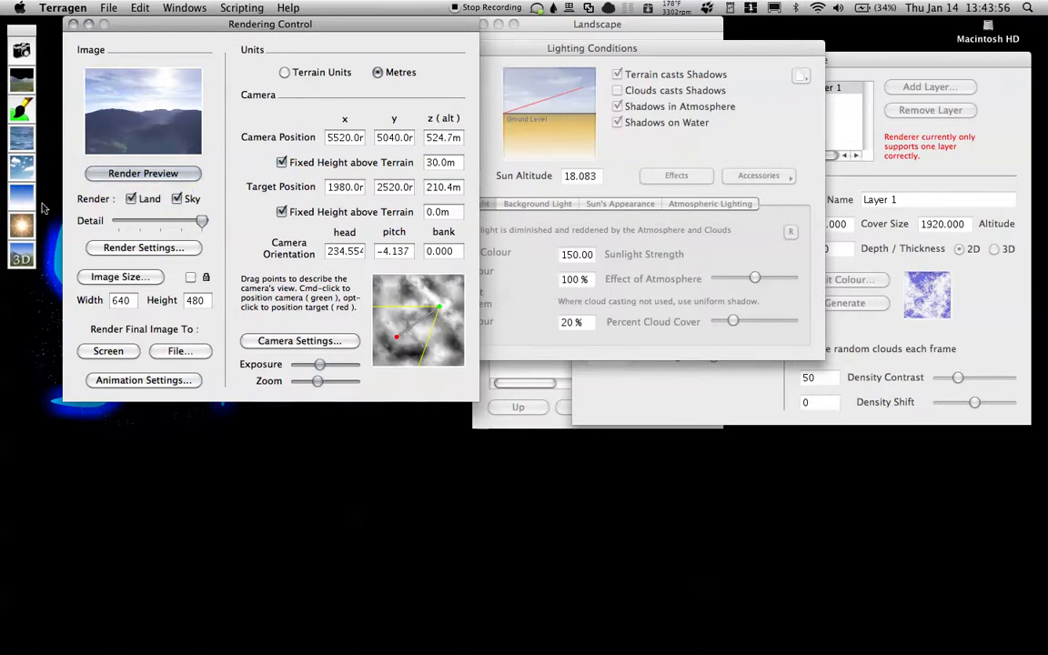
Reduce the atmosphere's simple haze density to 8% and render a preview.
{"action": "left_click", "coordinate": [28, 201]}
{"action": "left_click_drag", "start_coordinate": [200, 22], "coordinate": [609, 57]}
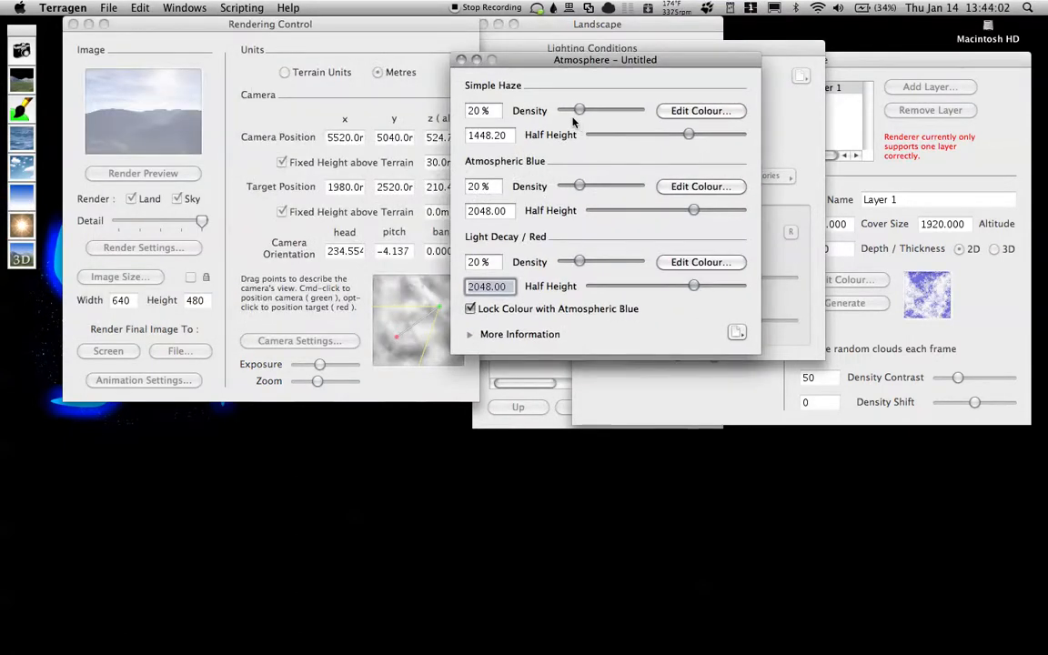
{"action": "left_click_drag", "start_coordinate": [573, 110], "coordinate": [572, 111]}
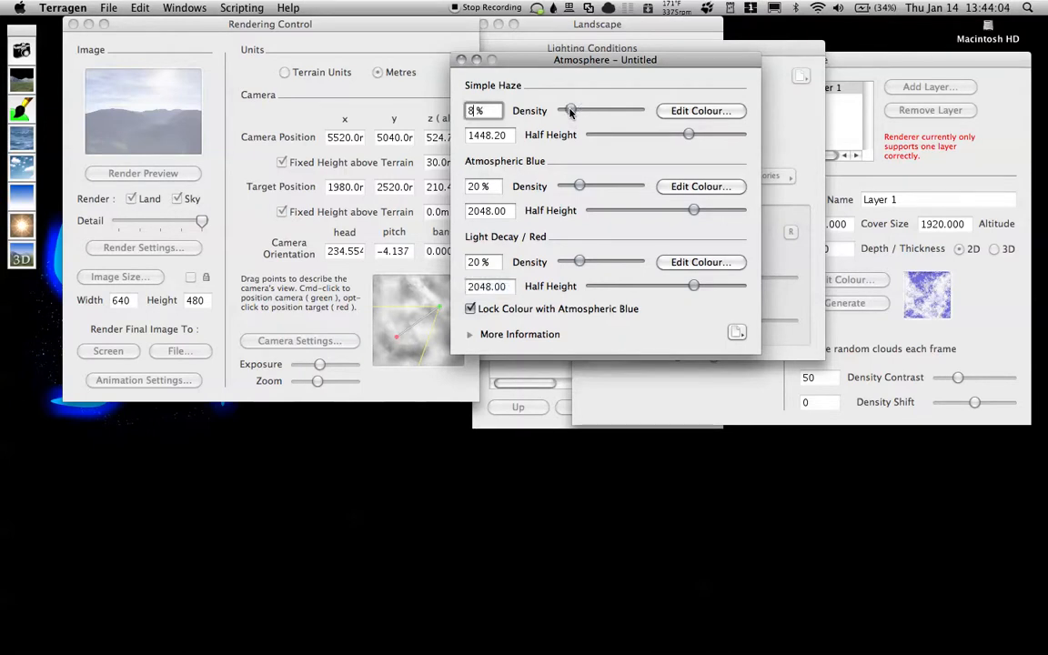
{"action": "left_click", "coordinate": [157, 167]}
{"action": "left_click", "coordinate": [168, 173]}
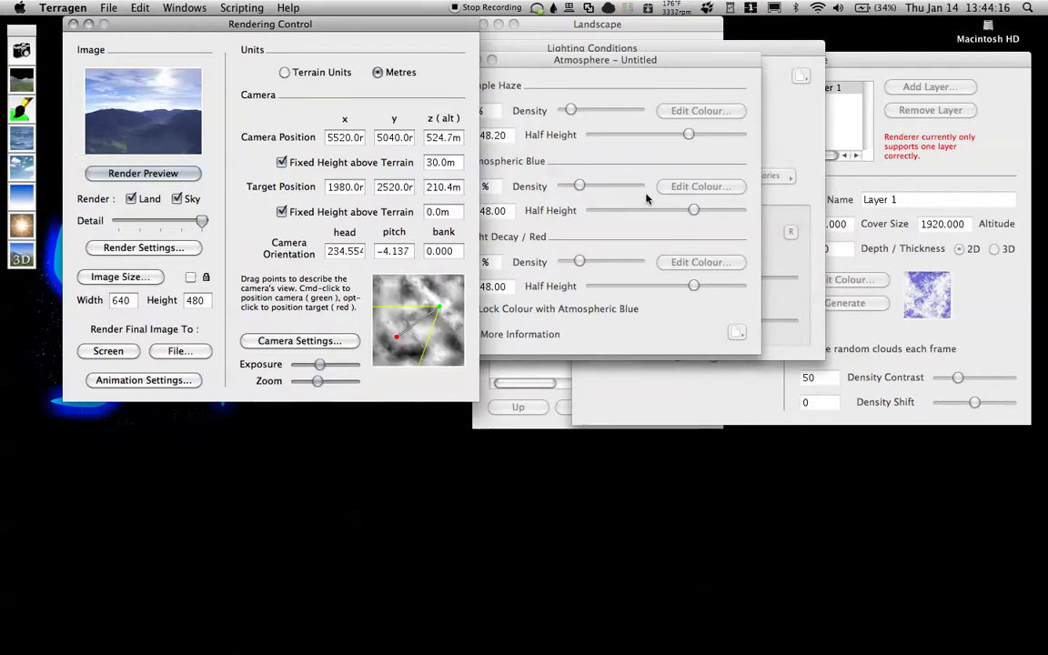
Set the water level to -200 m and render a preview.
{"action": "left_click", "coordinate": [25, 137]}
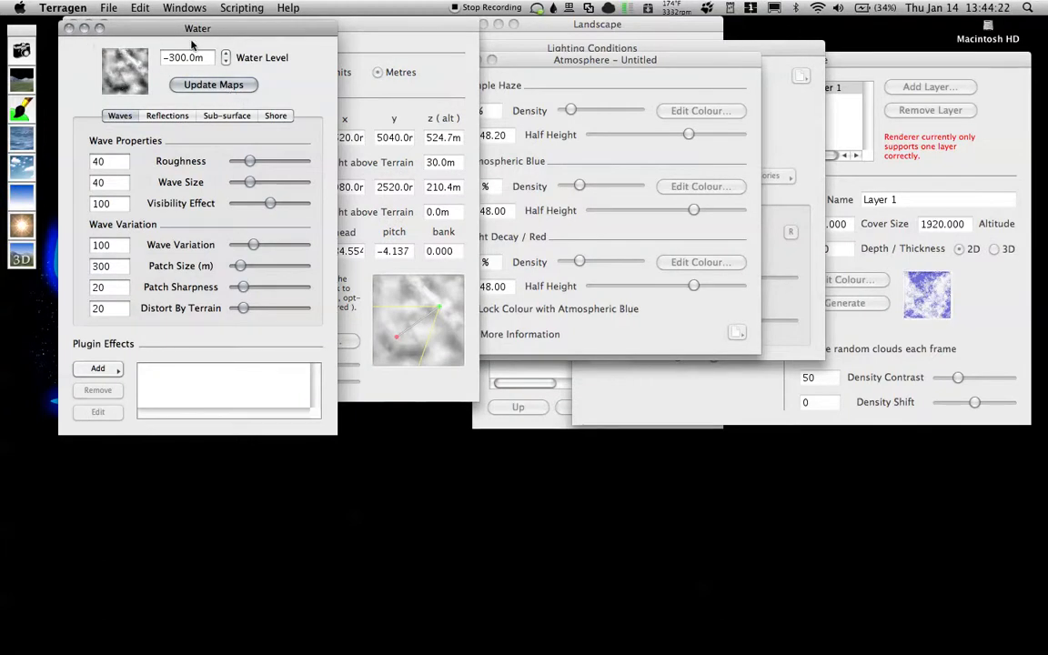
{"action": "left_click_drag", "start_coordinate": [190, 35], "coordinate": [633, 30]}
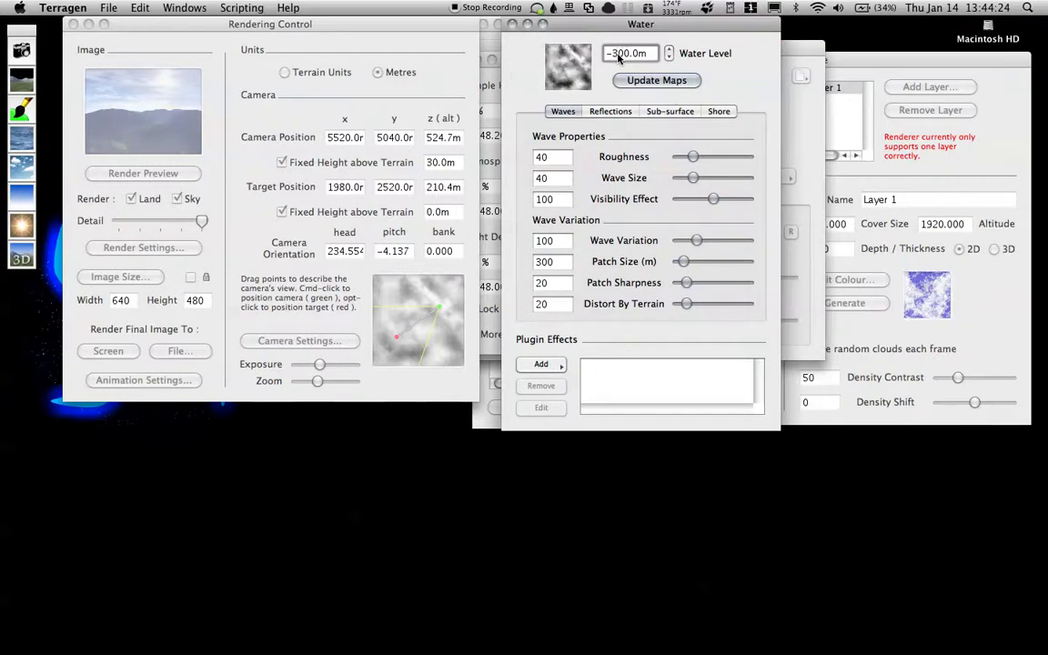
{"action": "key", "text": "BackSpace"}
{"action": "type", "text": "2"}
{"action": "left_click", "coordinate": [107, 173]}
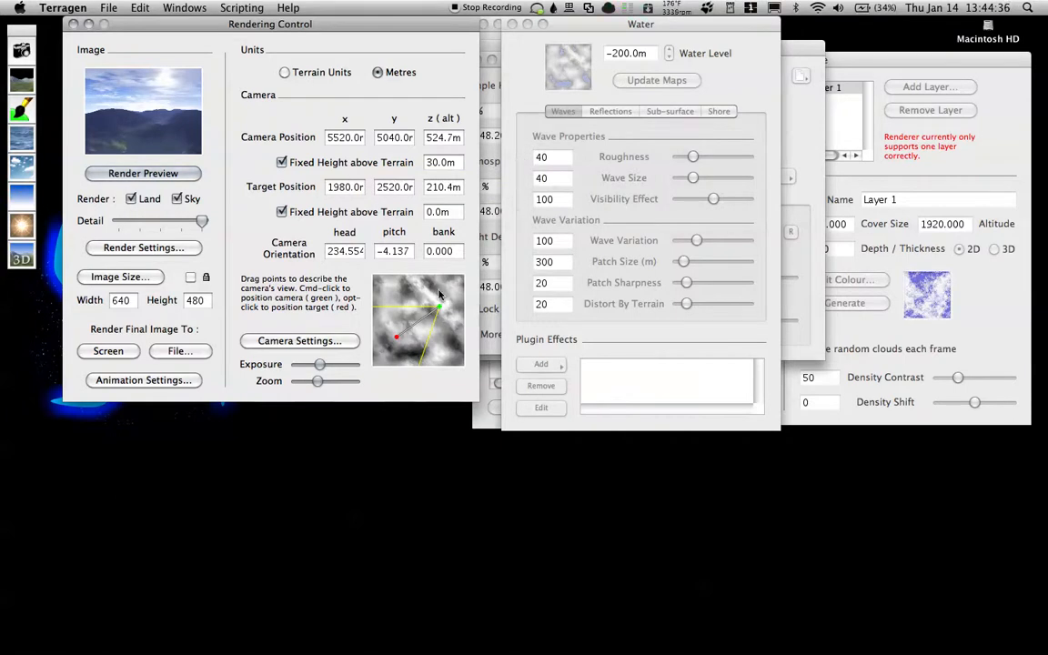
Update the terrain maps with the new water level and render the preview again.
{"action": "left_click", "coordinate": [569, 137]}
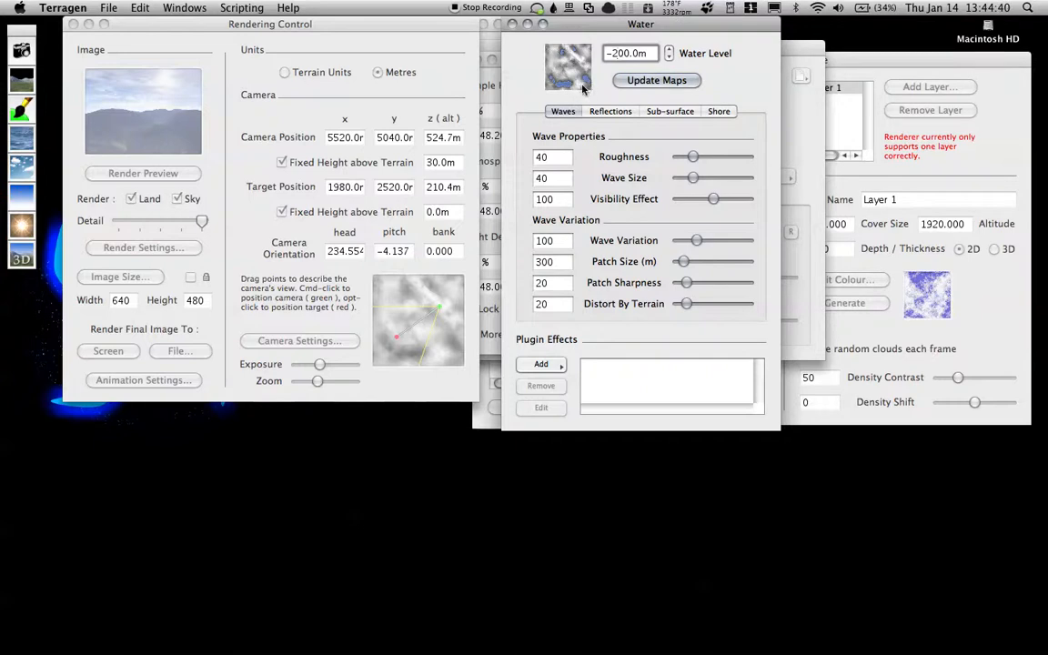
{"action": "left_click", "coordinate": [656, 82]}
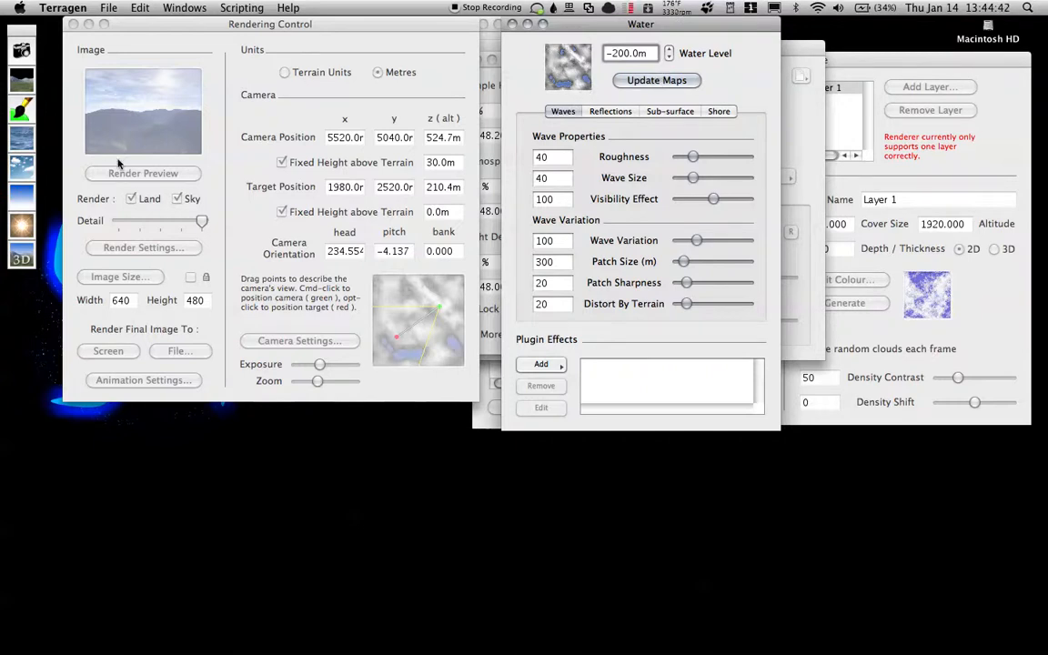
{"action": "left_click", "coordinate": [126, 176]}
{"action": "left_click", "coordinate": [126, 174]}
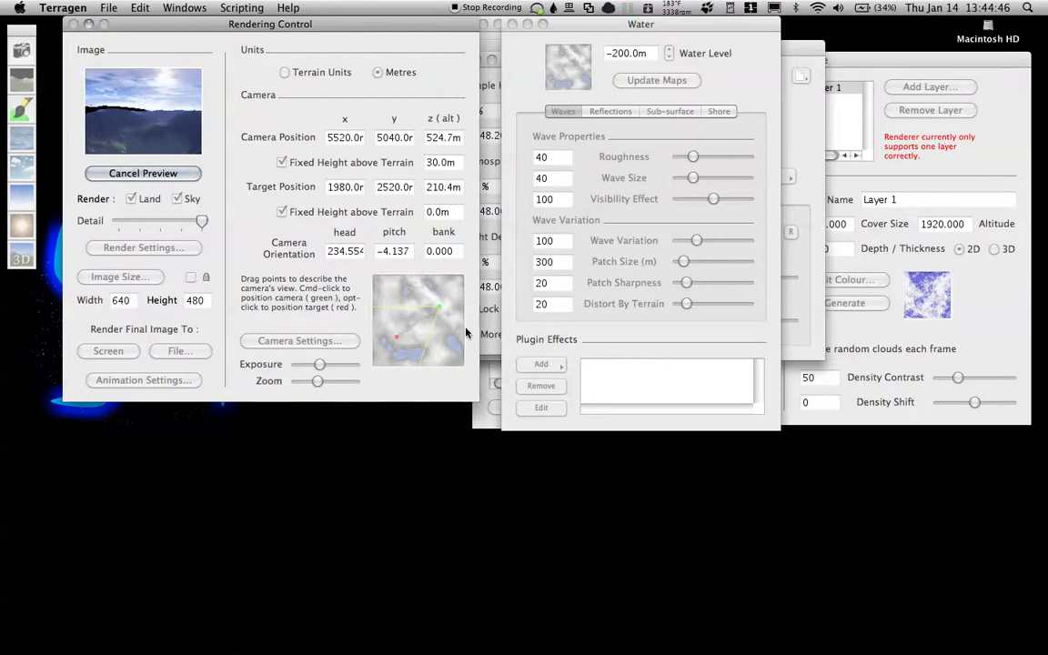
Place the camera at about x 1440 m, y 300 m and its target at about x 3960 m, y 2040 m, rendering a preview of each change.
{"action": "left_click_drag", "start_coordinate": [440, 311], "coordinate": [393, 353]}
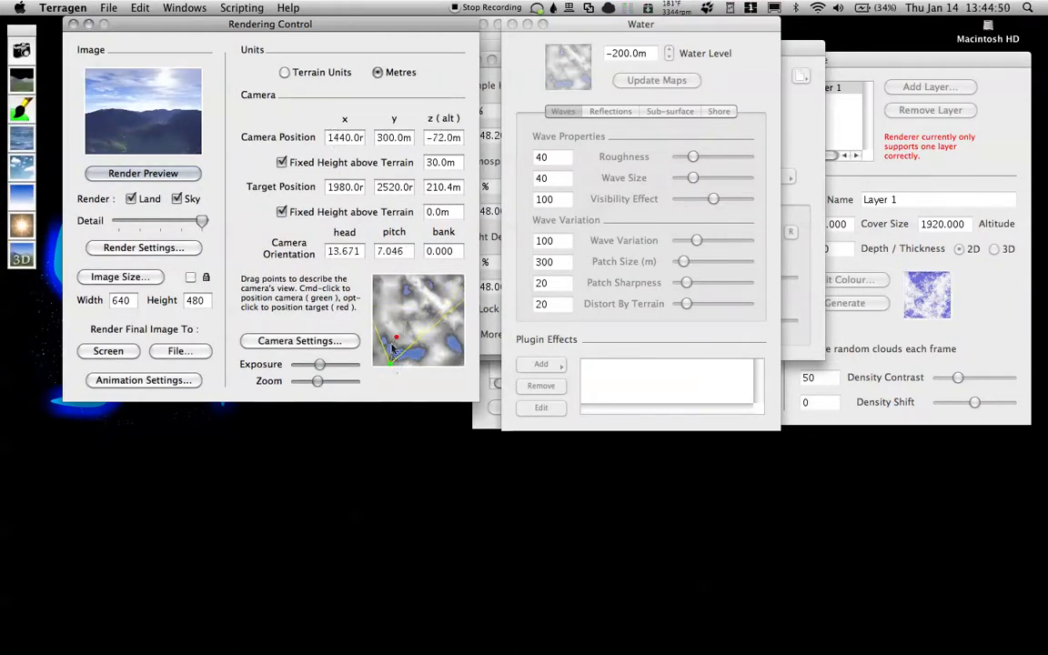
{"action": "left_click", "coordinate": [117, 173]}
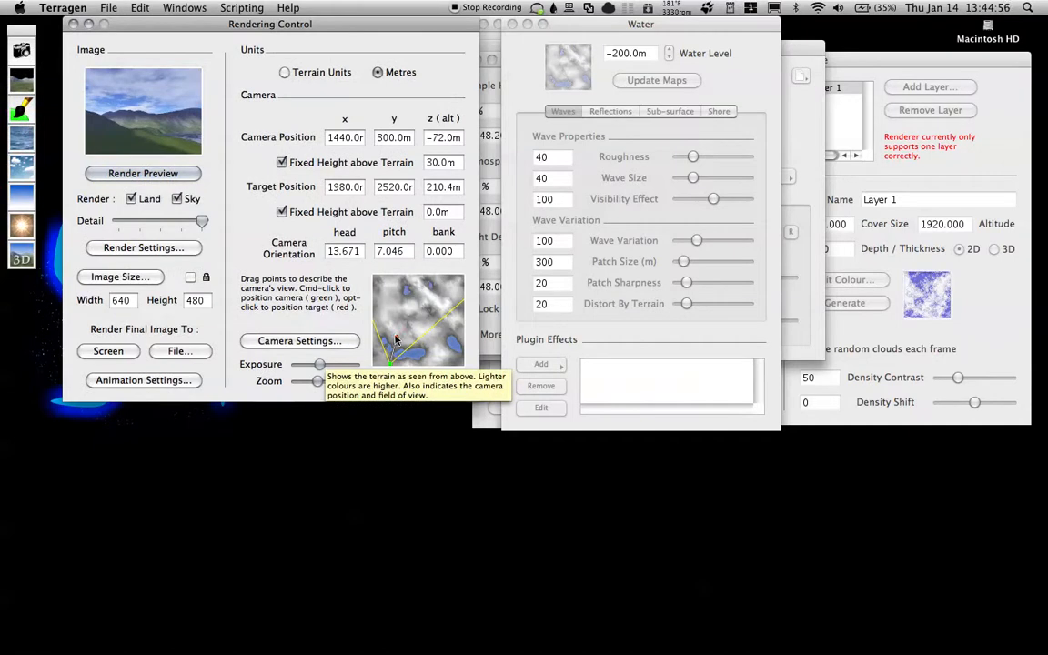
{"action": "left_click_drag", "start_coordinate": [397, 338], "coordinate": [420, 345]}
{"action": "left_click", "coordinate": [172, 173]}
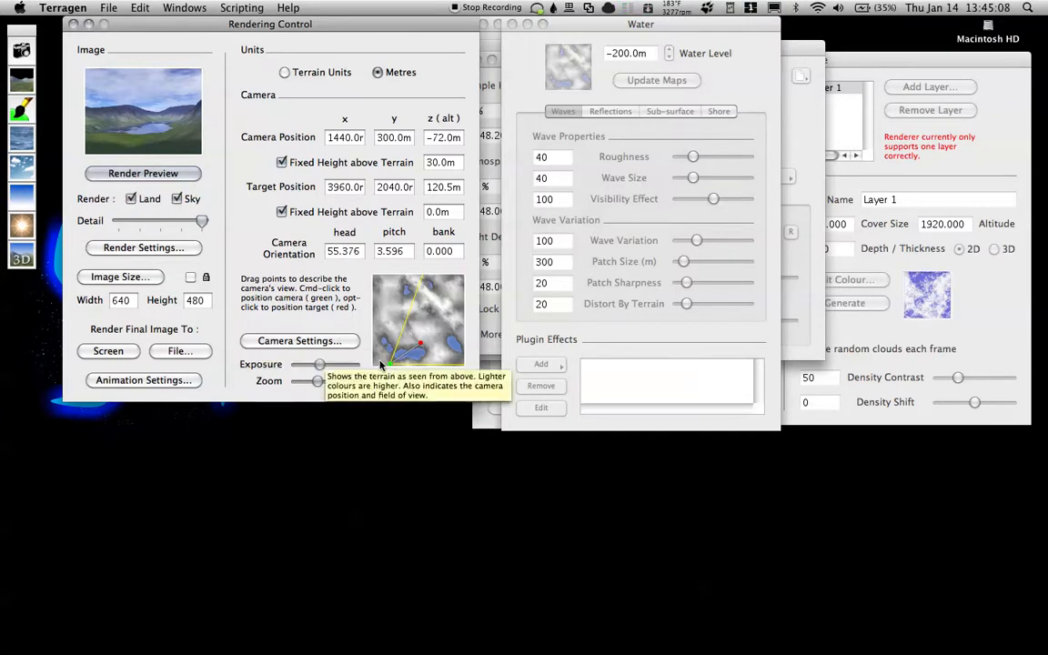
Fine-tune the camera position beside the lake to about x 1740 m, y 420 m, checking it with preview renders.
{"action": "left_click_drag", "start_coordinate": [390, 365], "coordinate": [395, 361]}
{"action": "left_click", "coordinate": [151, 175]}
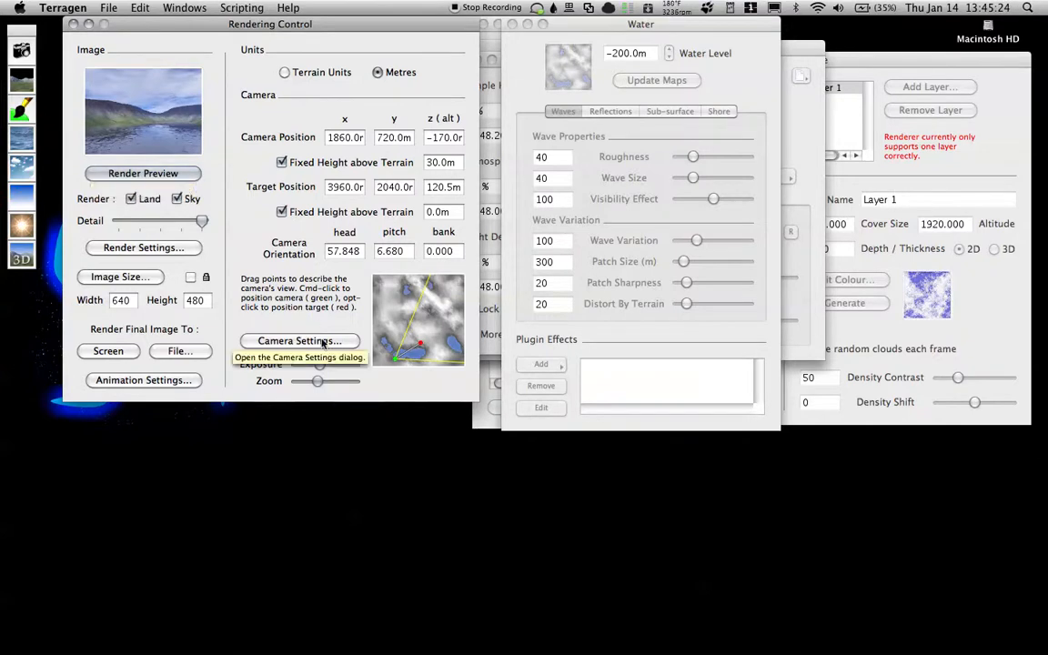
{"action": "left_click_drag", "start_coordinate": [397, 364], "coordinate": [394, 365]}
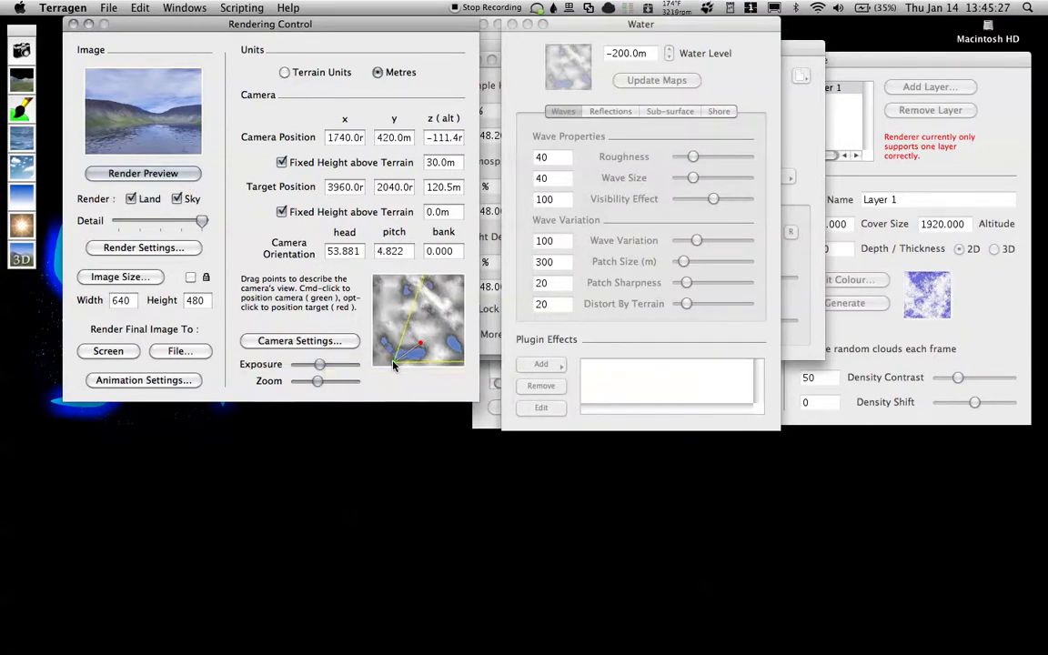
{"action": "left_click", "coordinate": [175, 173]}
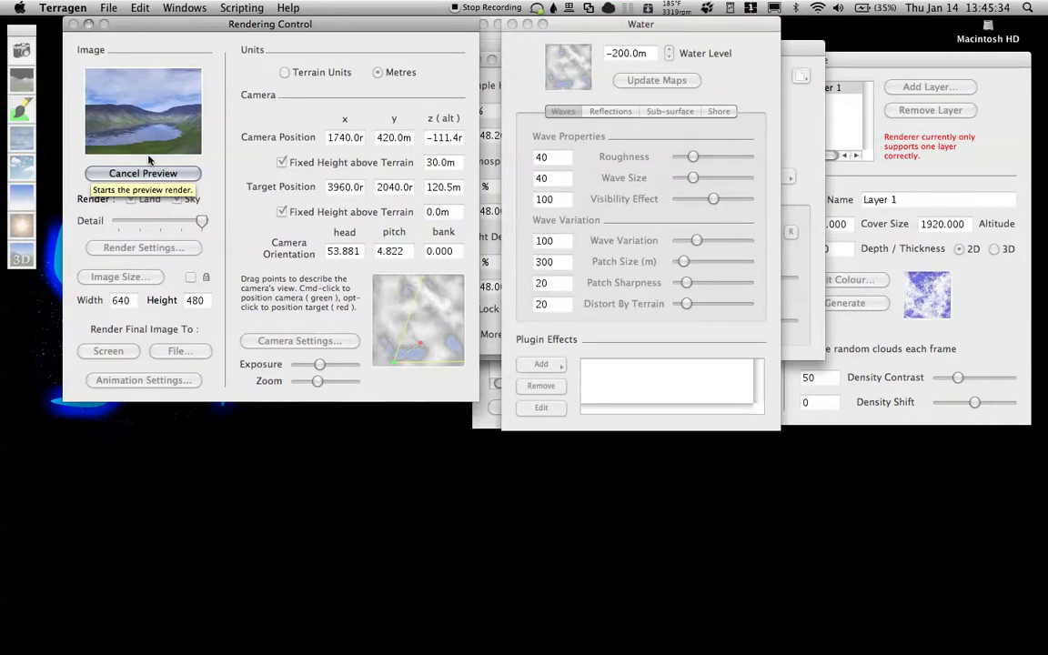
Review the water's reflection and wave settings, and look over the enlarged landscape map in View & Sculpt.
{"action": "left_click", "coordinate": [644, 155]}
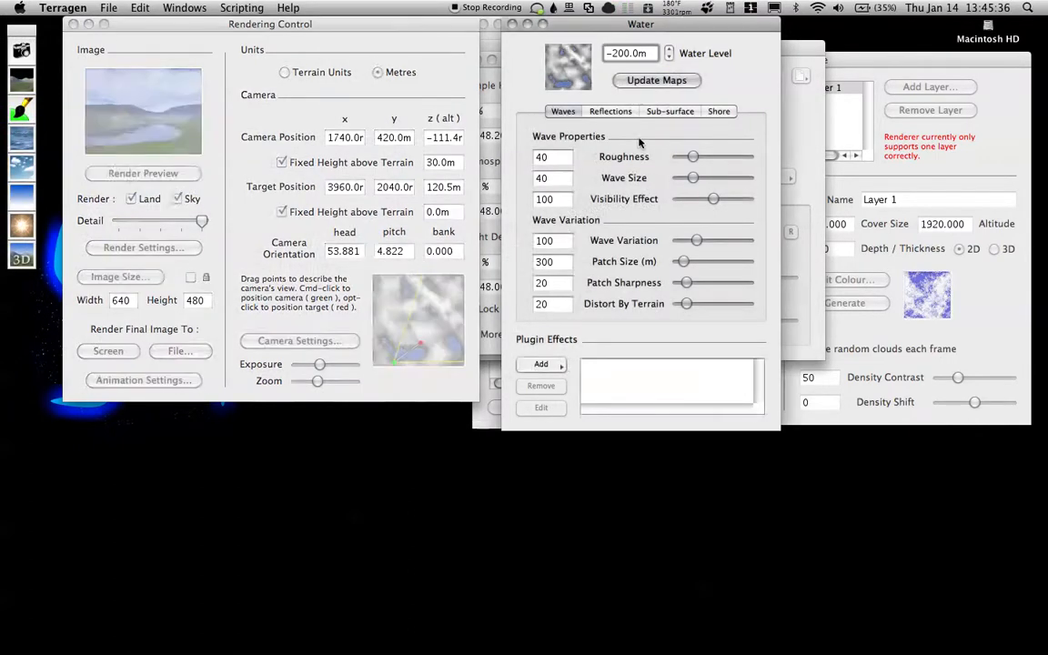
{"action": "left_click", "coordinate": [610, 111]}
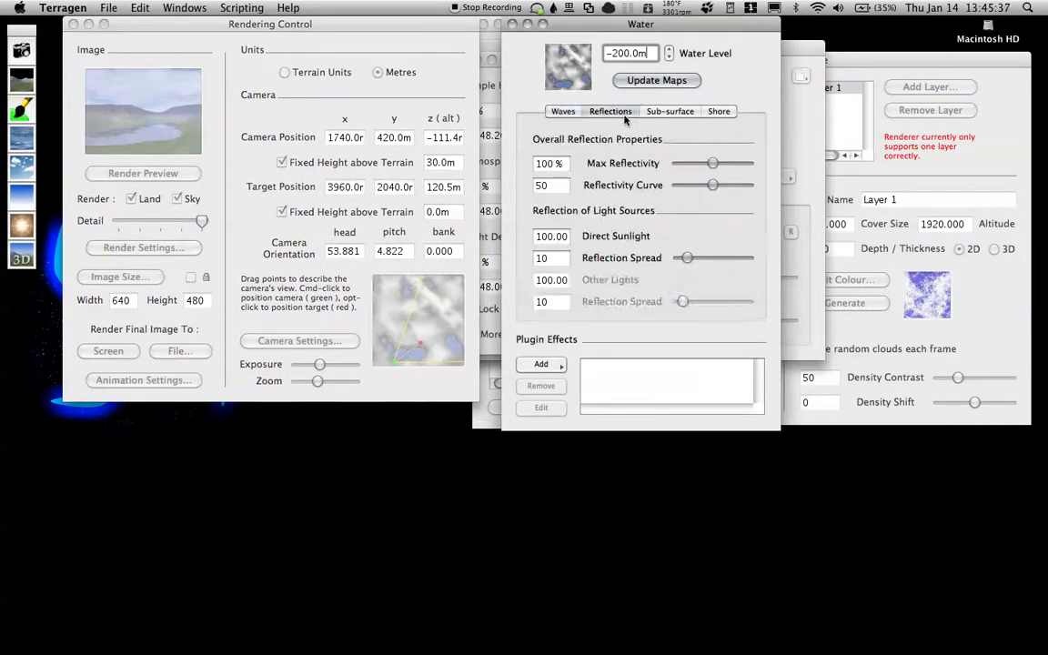
{"action": "left_click", "coordinate": [564, 111]}
{"action": "left_click", "coordinate": [196, 36]}
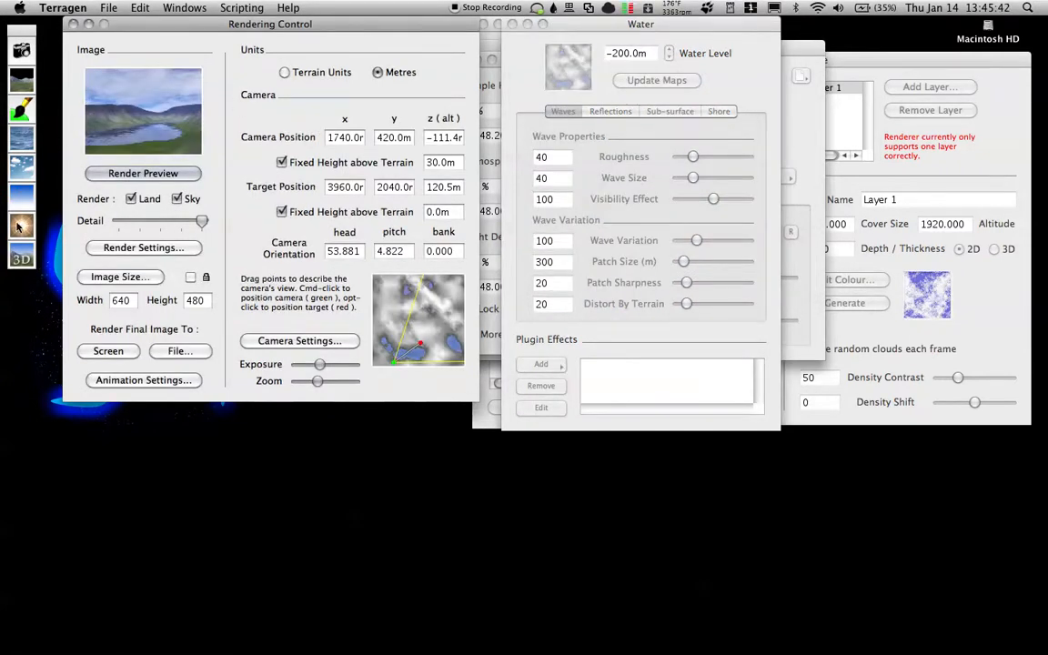
{"action": "left_click", "coordinate": [20, 108]}
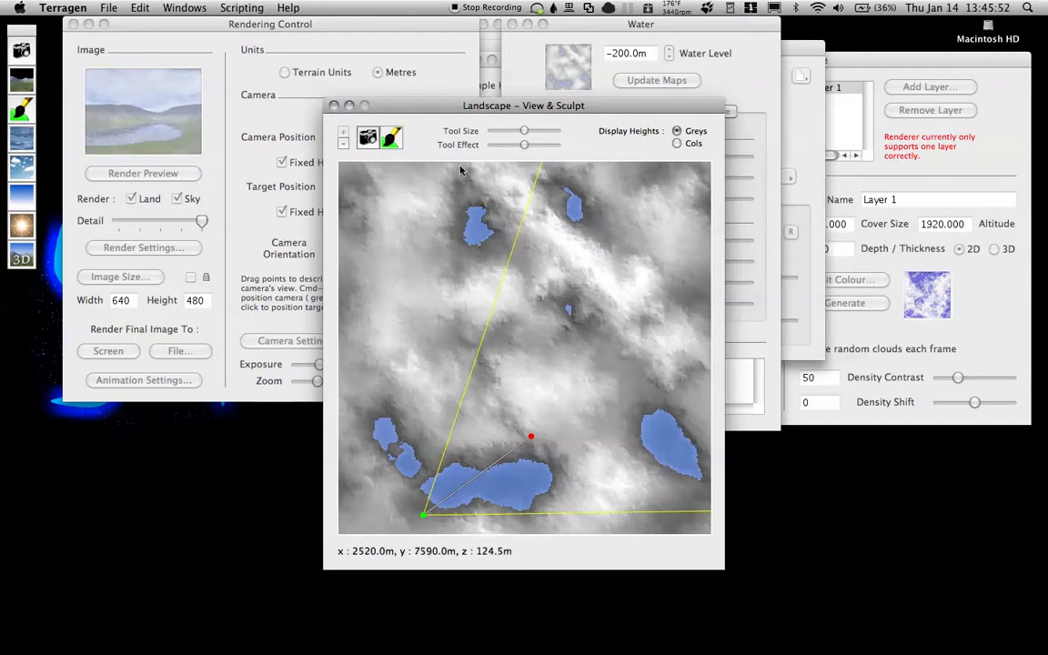
{"action": "left_click", "coordinate": [333, 107]}
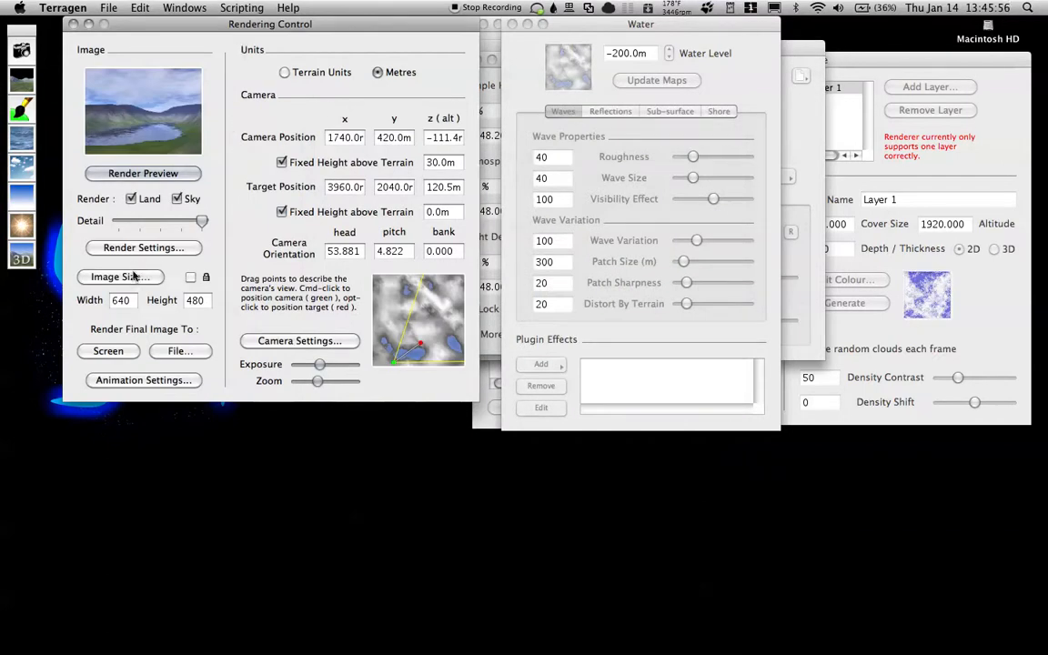
Start the final 640 x 480 render to the screen.
{"action": "left_click", "coordinate": [115, 352]}
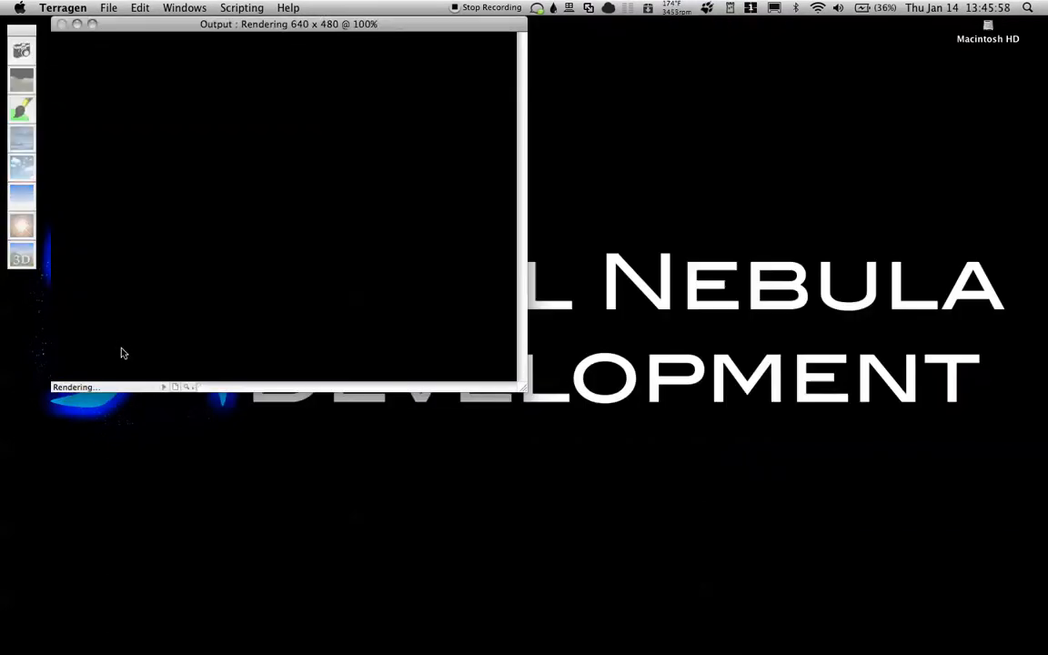